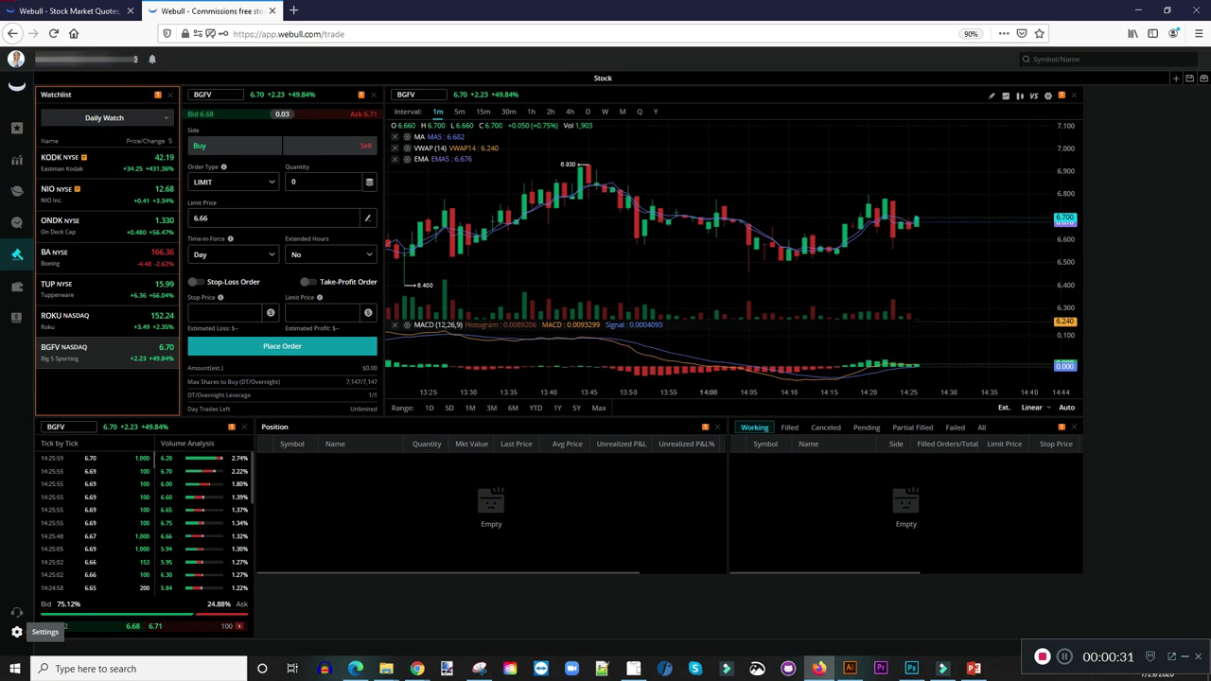
Step: Open the hot key preferences in Settings and bring up the Active Trade Settings from the trade hot keys
click(16, 632)
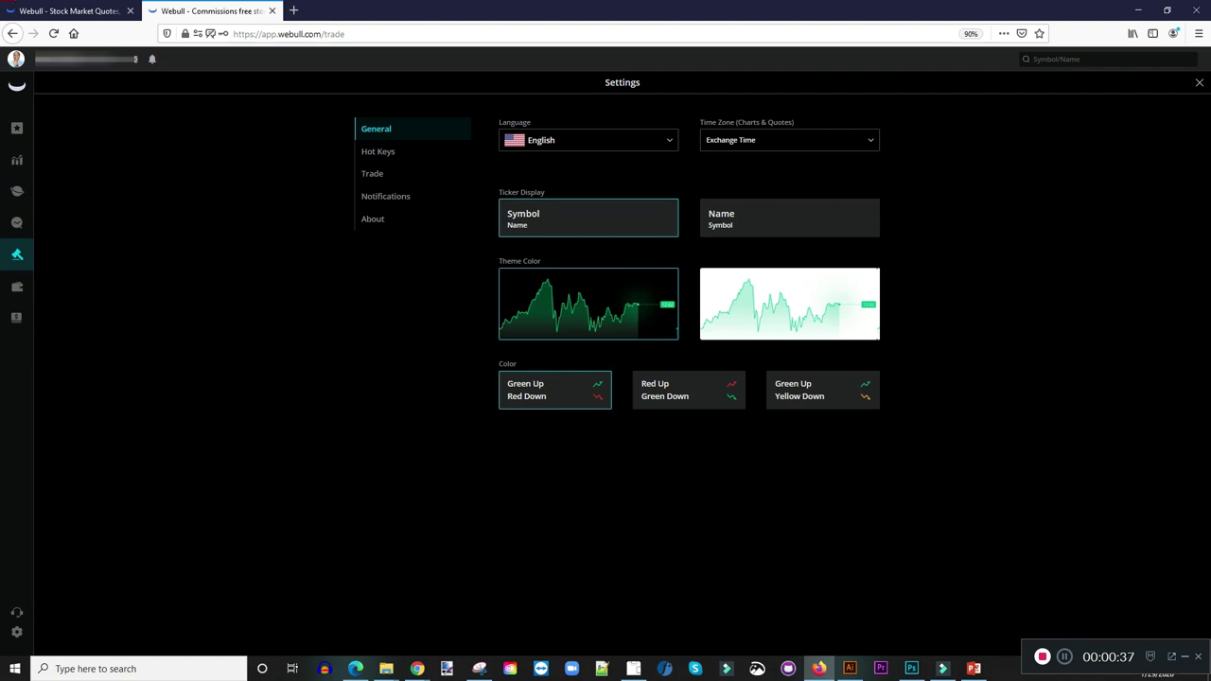
click(377, 151)
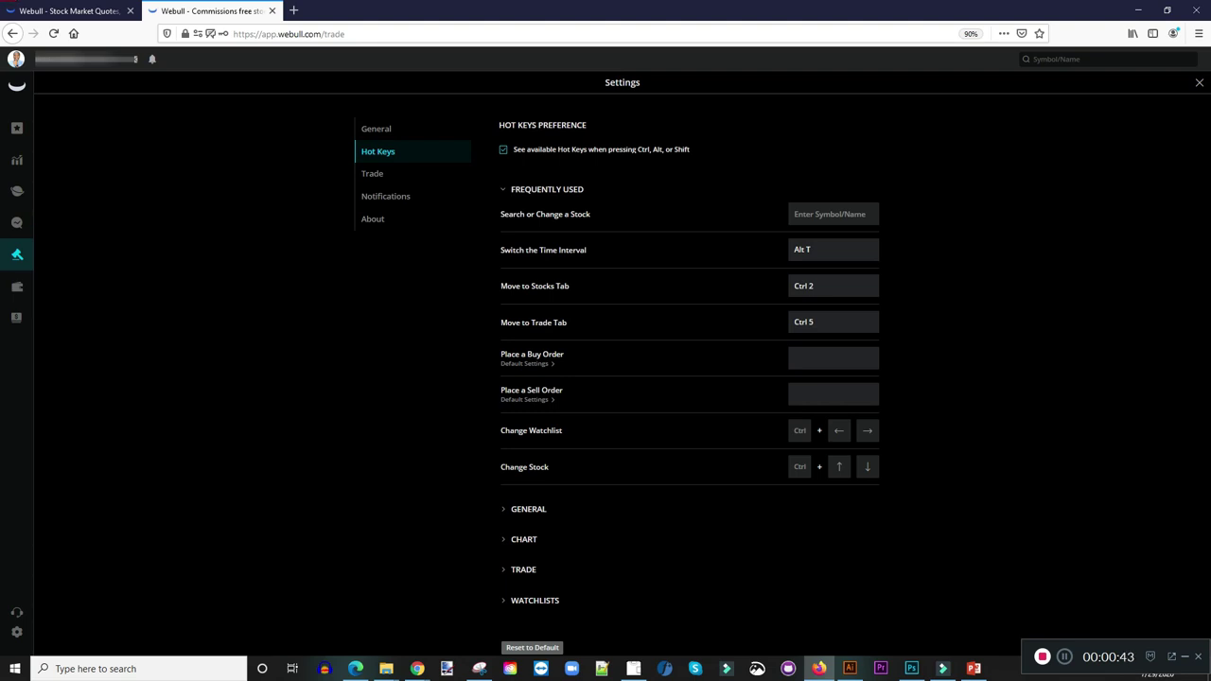
click(523, 569)
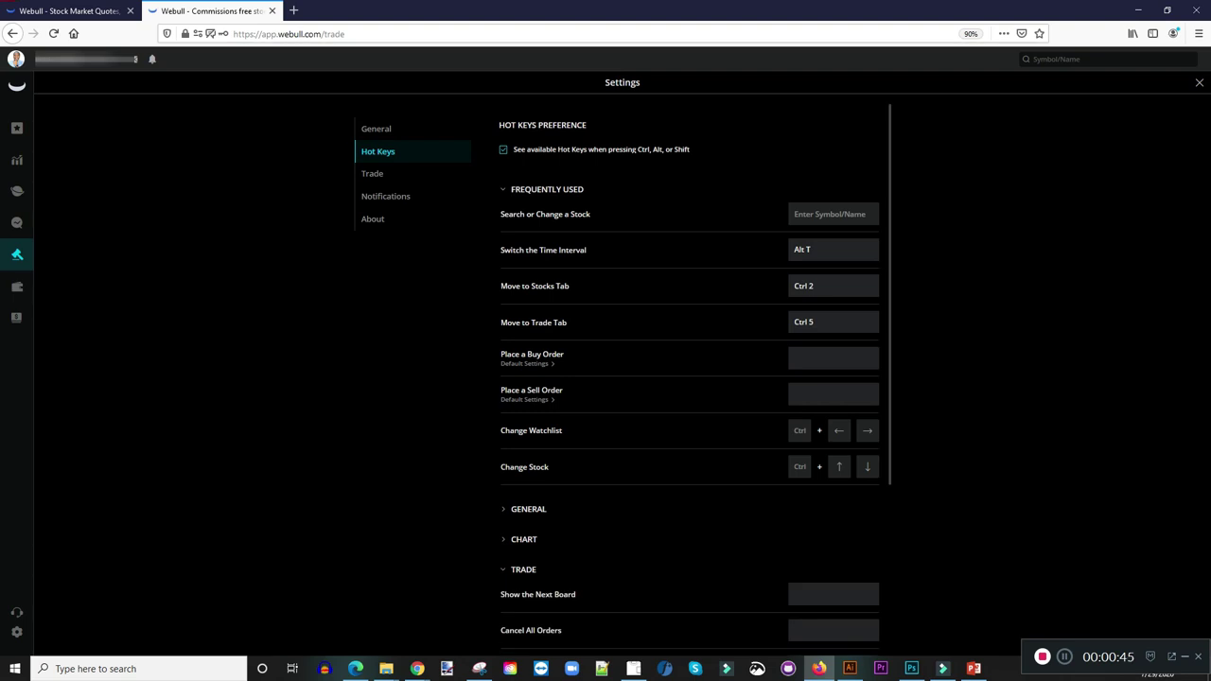
scroll(688, 386, down, 1)
scroll(694, 378, down, 5)
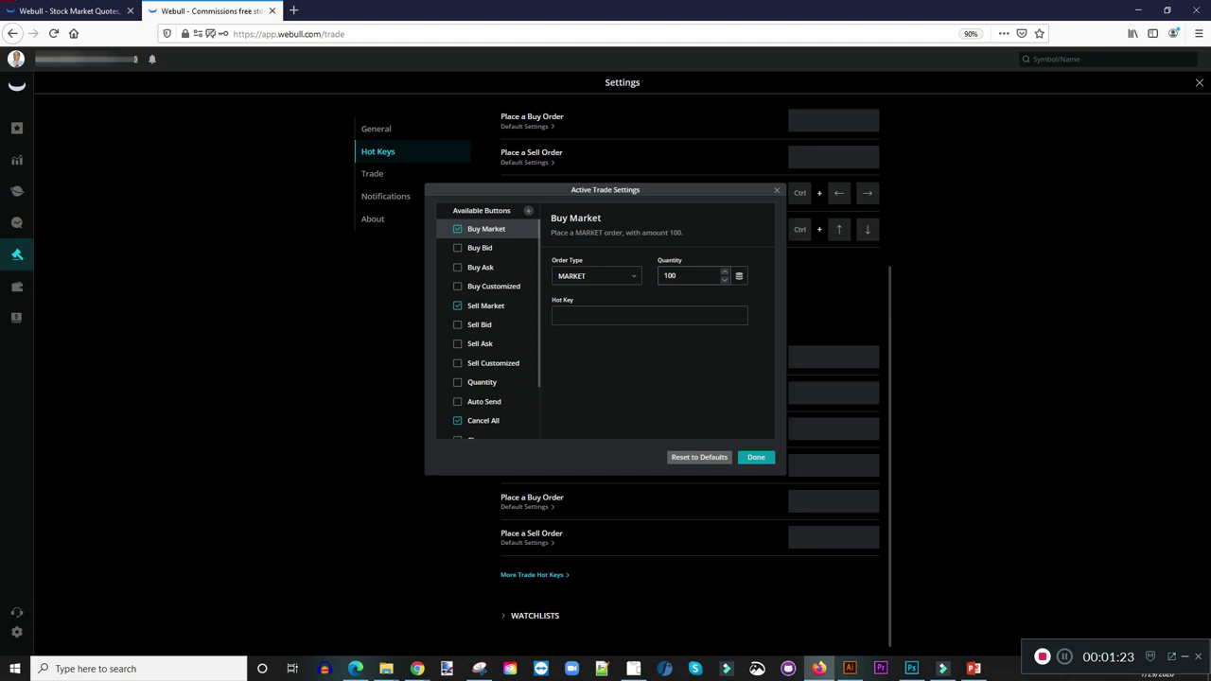
Step: Set the Buy Market button's quantity to 5 and assign Ctrl Z as its hot key
click(689, 276)
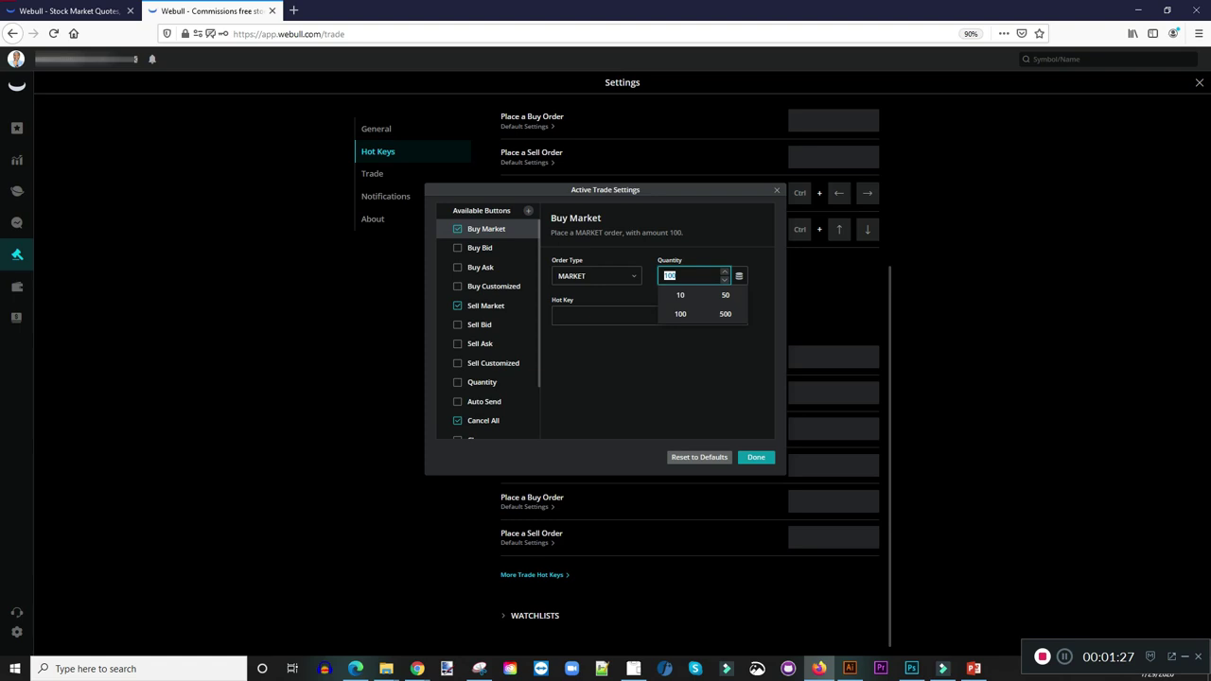
text(5)
click(605, 315)
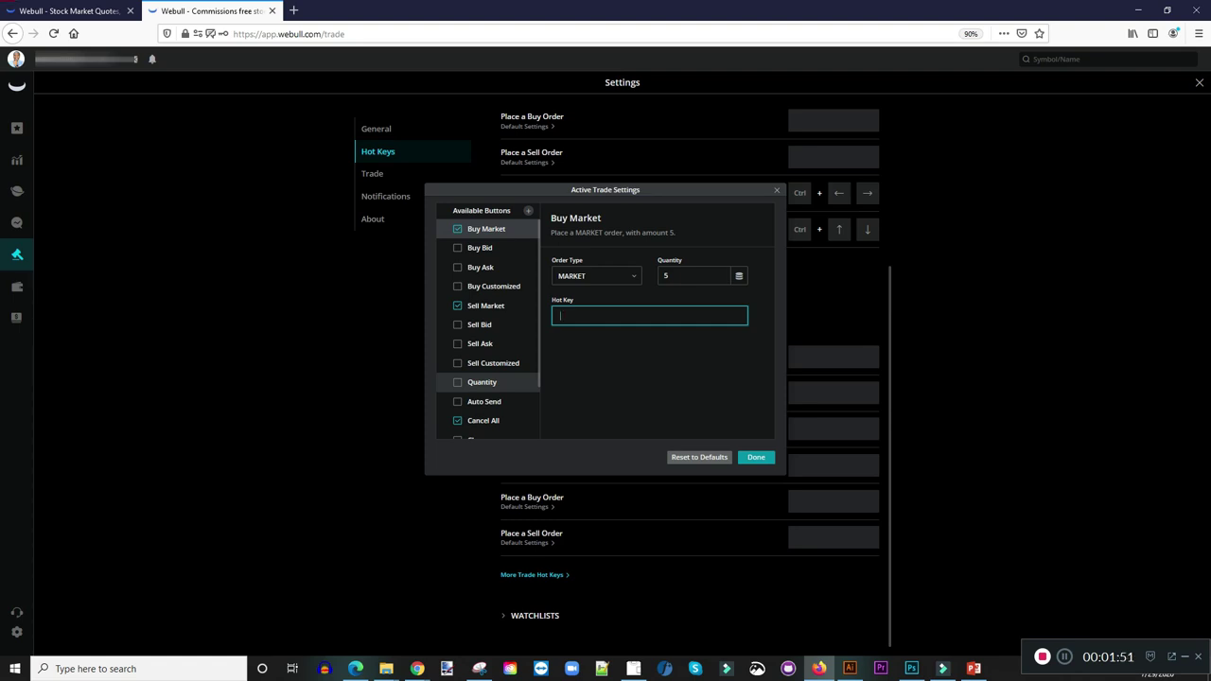
key(ctrl+z)
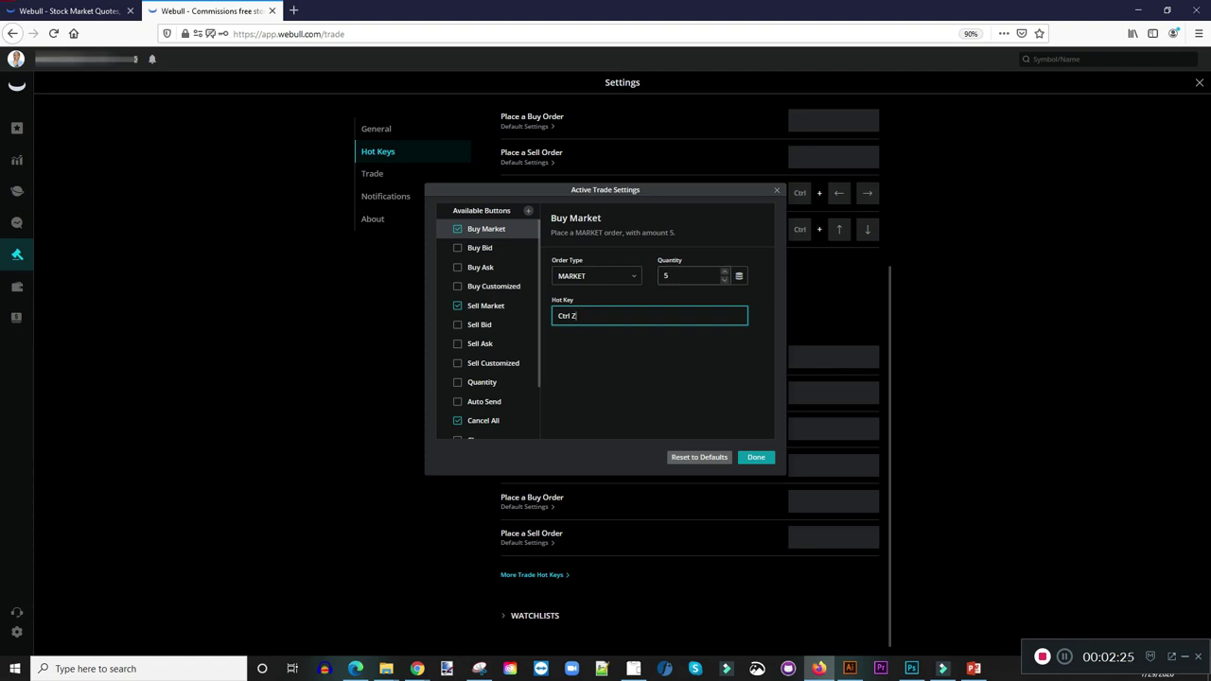
Step: Review the Sell Market button's quantity units and hot key, and compare them with the Buy Market setup
click(485, 306)
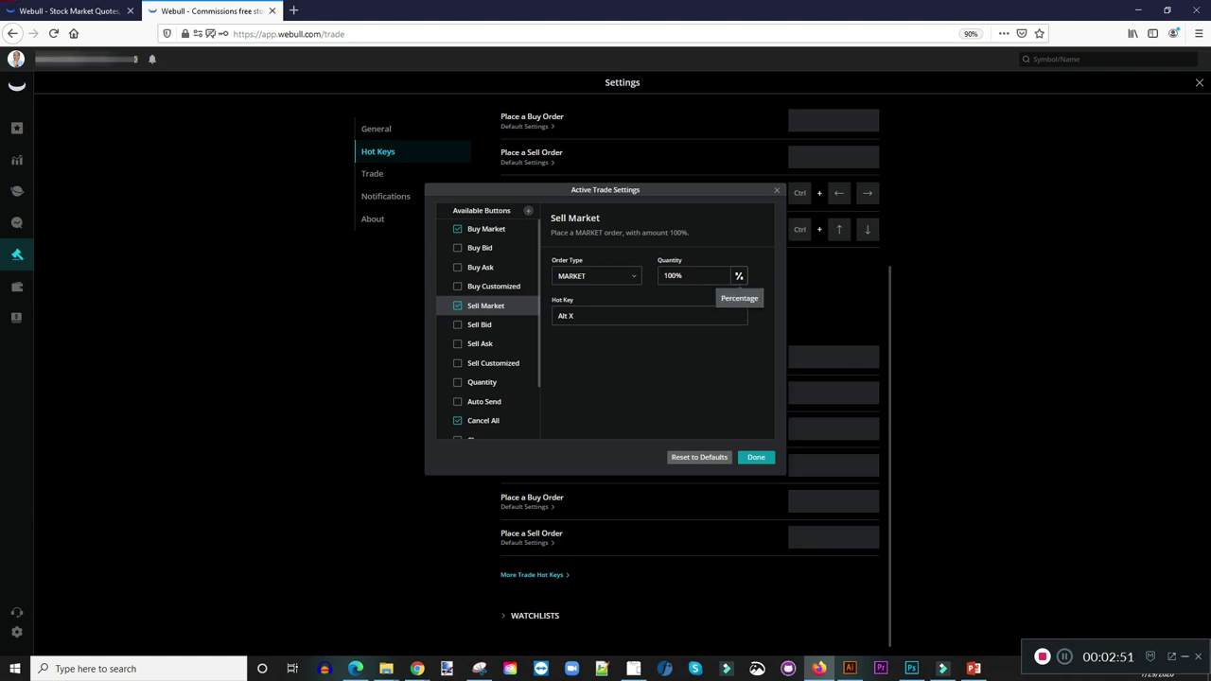
click(738, 275)
click(739, 275)
click(739, 275)
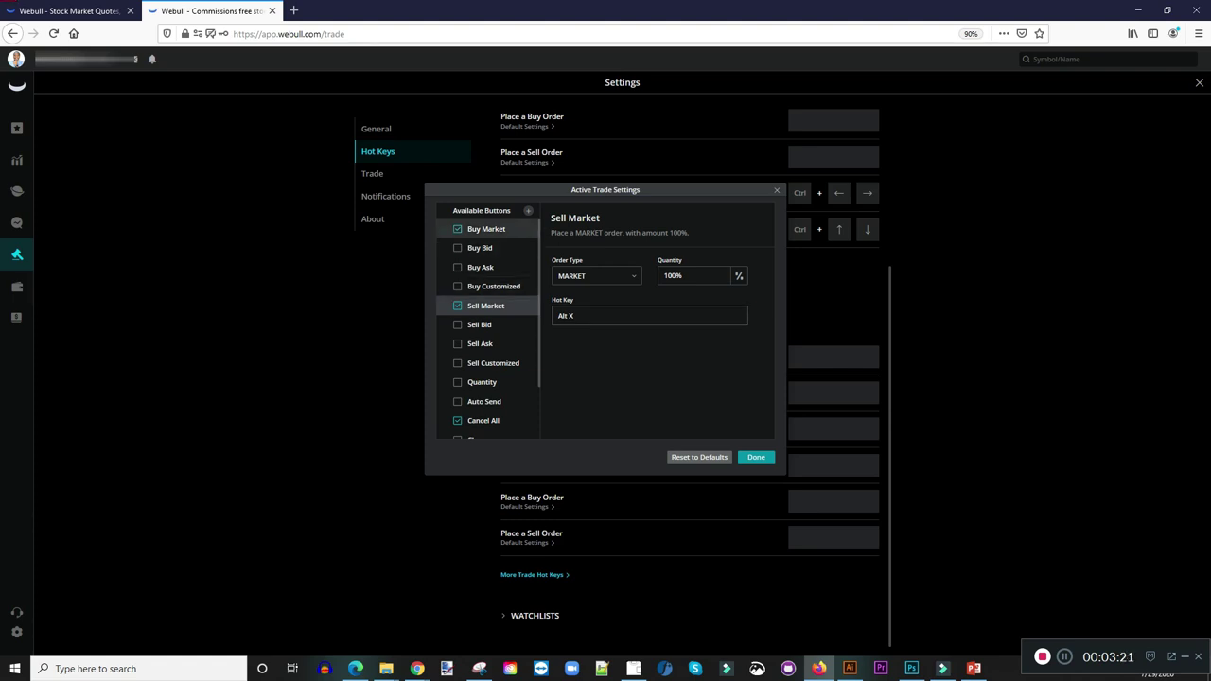
click(486, 229)
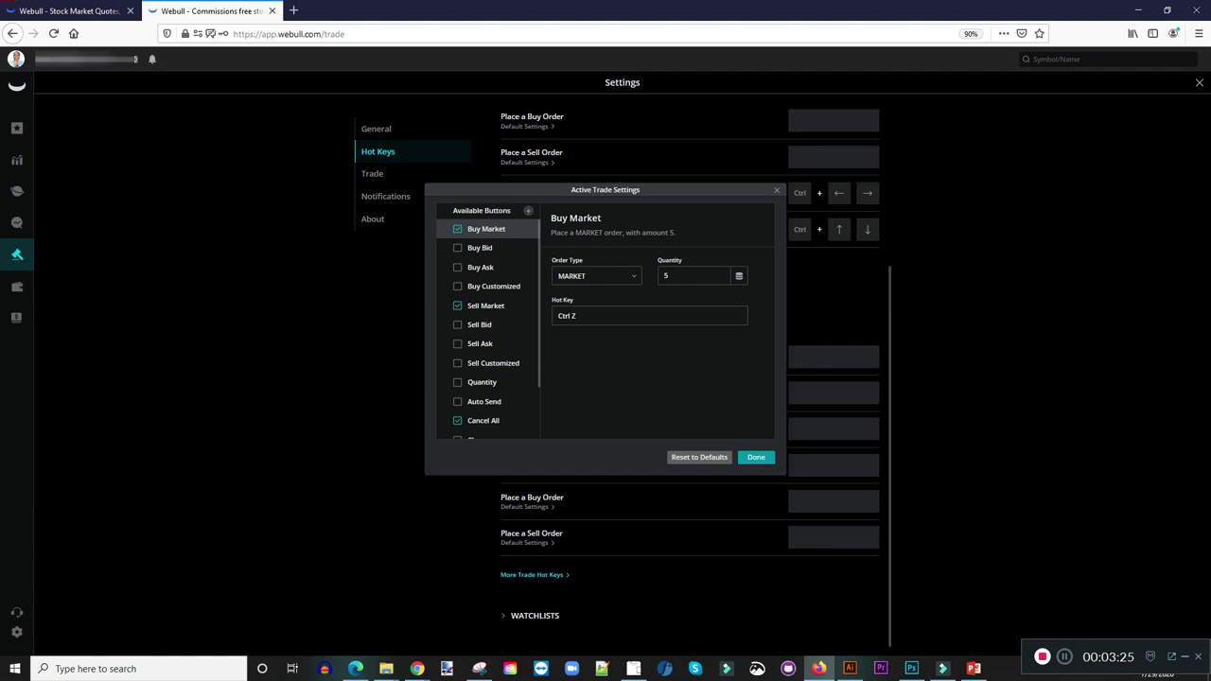
click(485, 306)
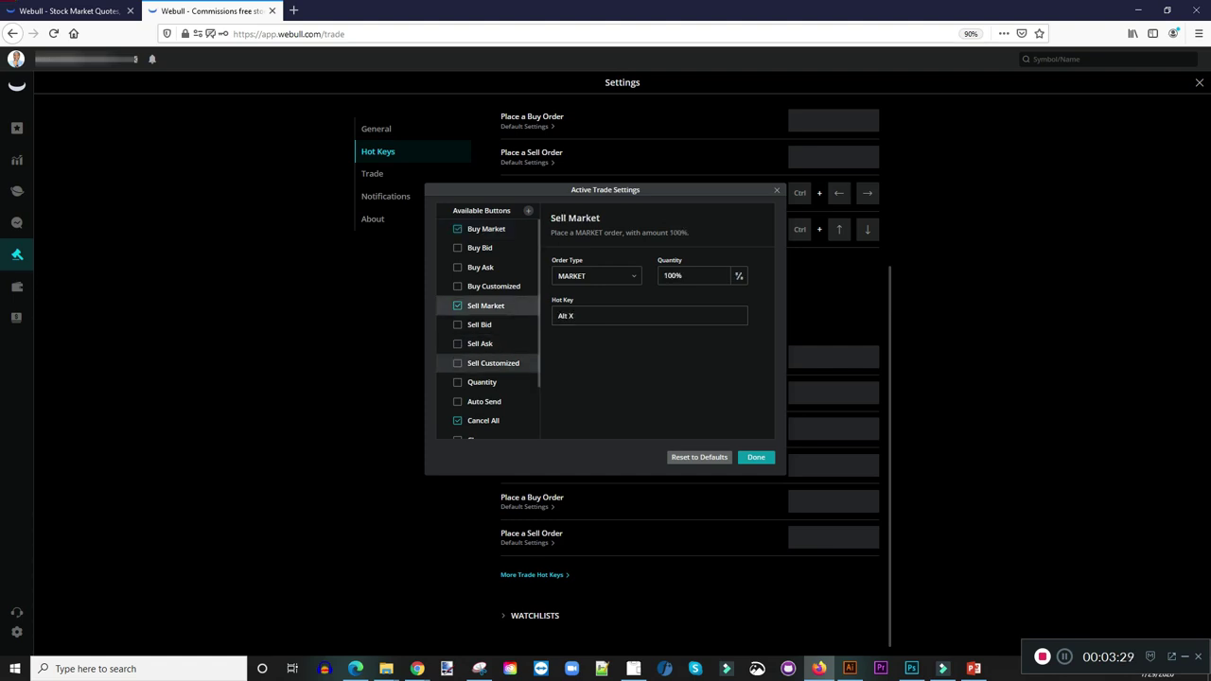
Step: Look over the remaining available trade buttons, then finish the Active Trade Settings and return to the trading page
scroll(487, 359, down, 3)
scroll(487, 399, down, 1)
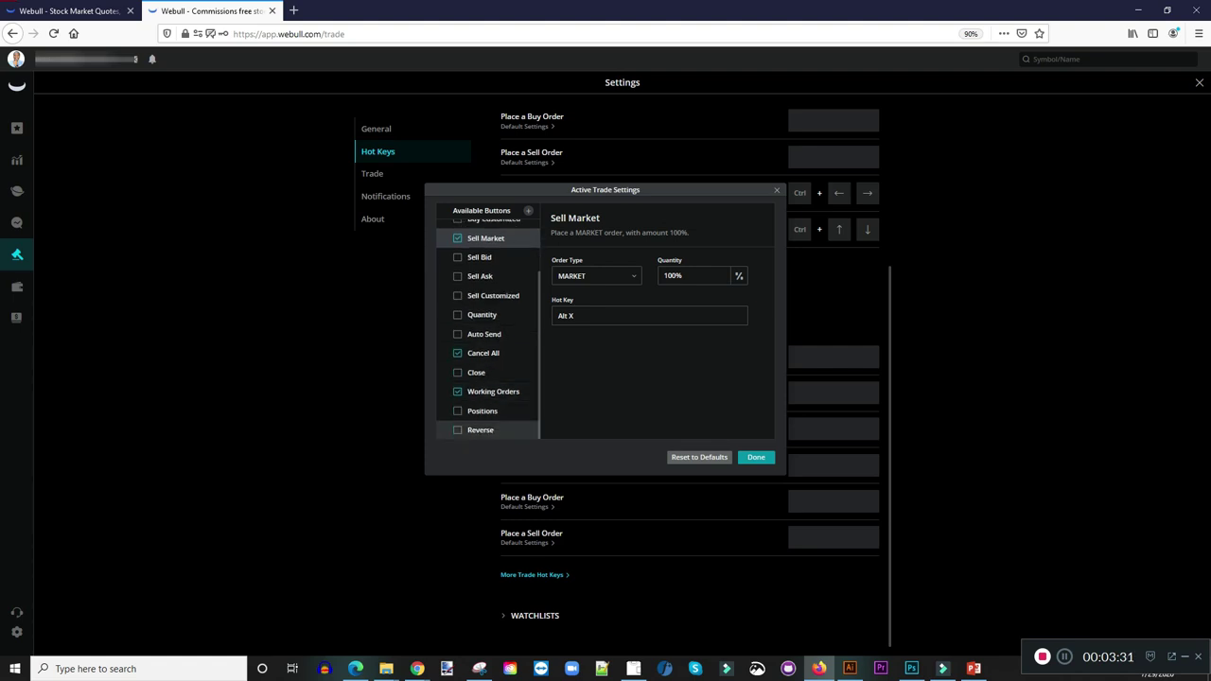
scroll(487, 421, up, 1)
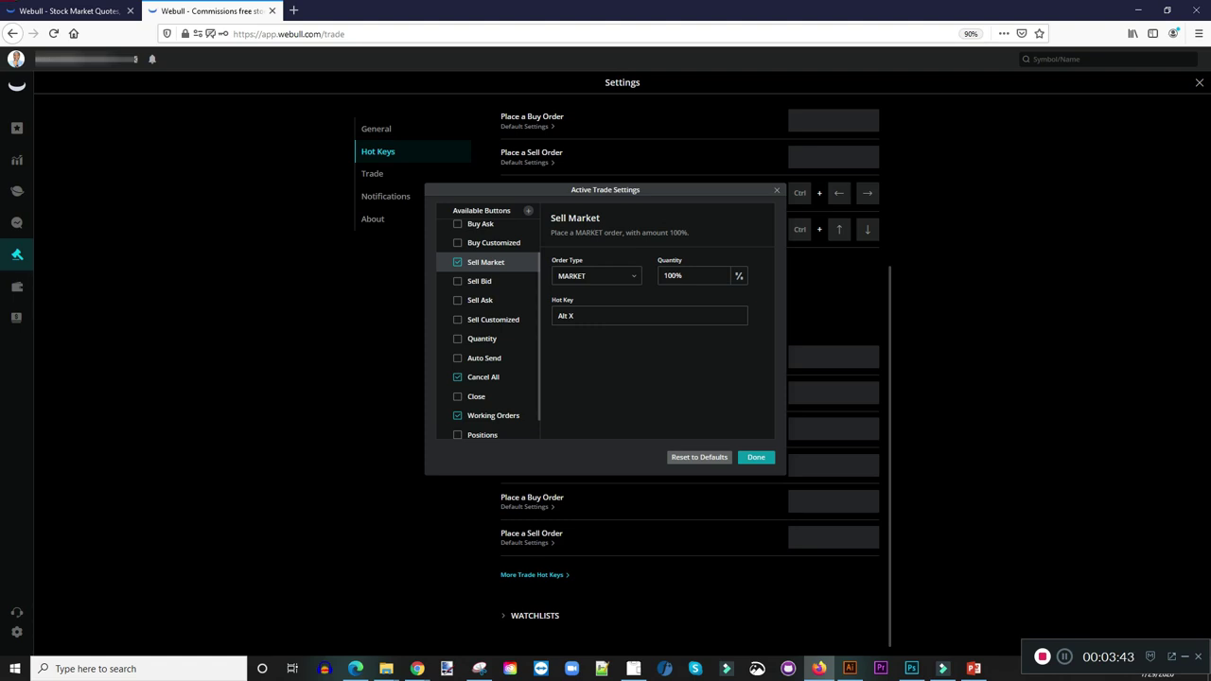
scroll(487, 326, up, 1)
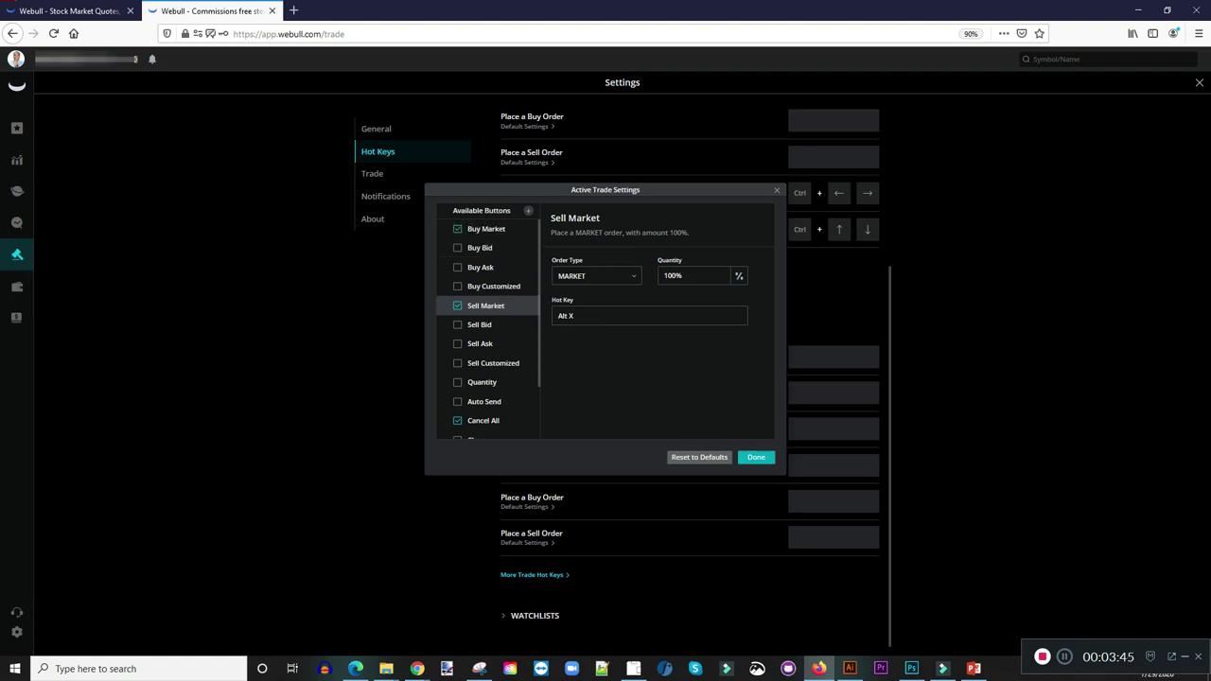
key(Escape)
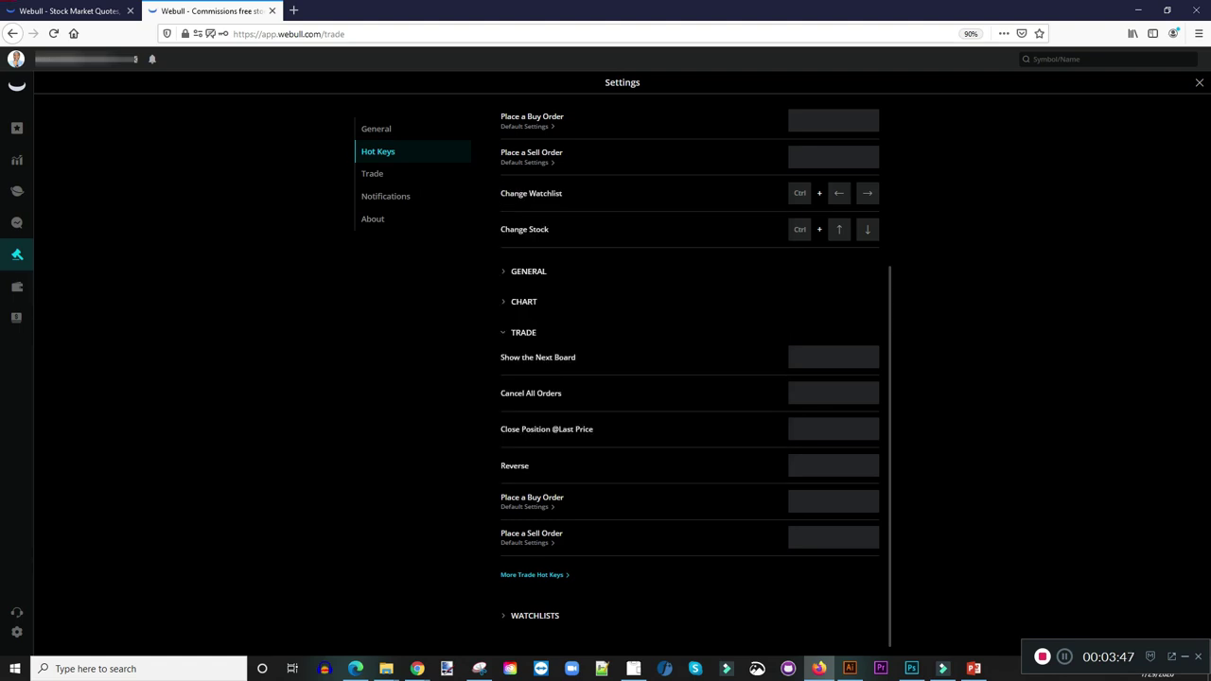
click(833, 392)
click(1198, 82)
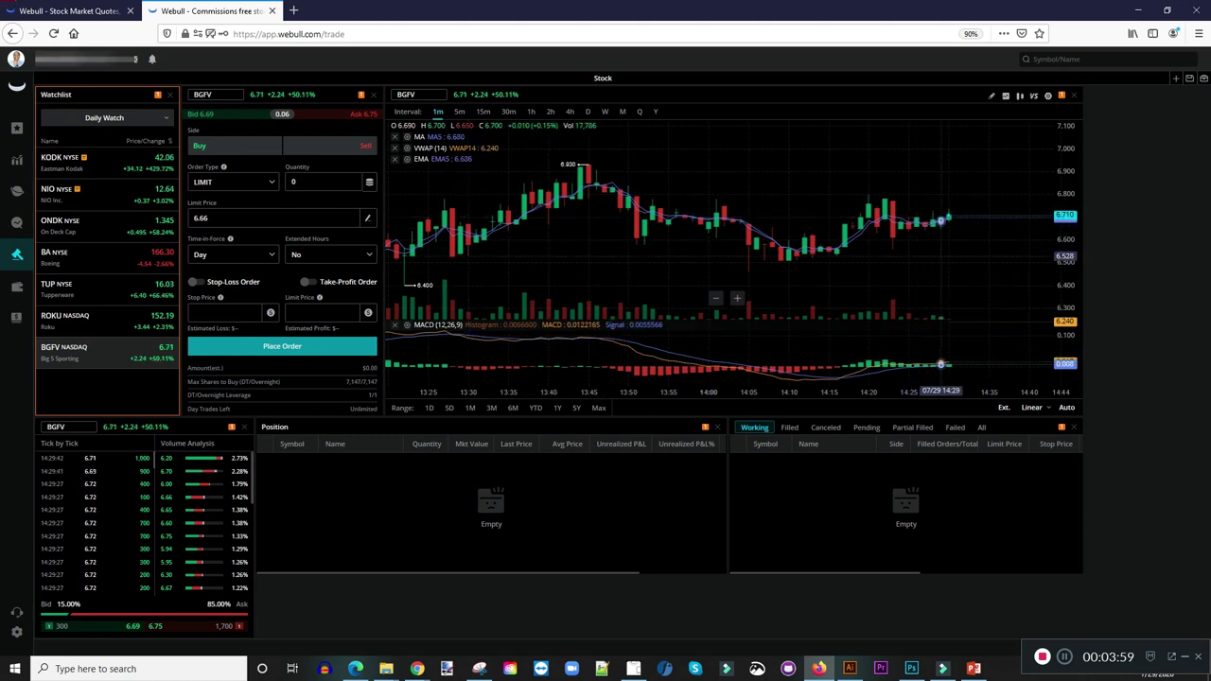
Step: Try to place a market buy order for 5 shares of BGFV with the Buy Market hot key
drag(940, 261, 886, 261)
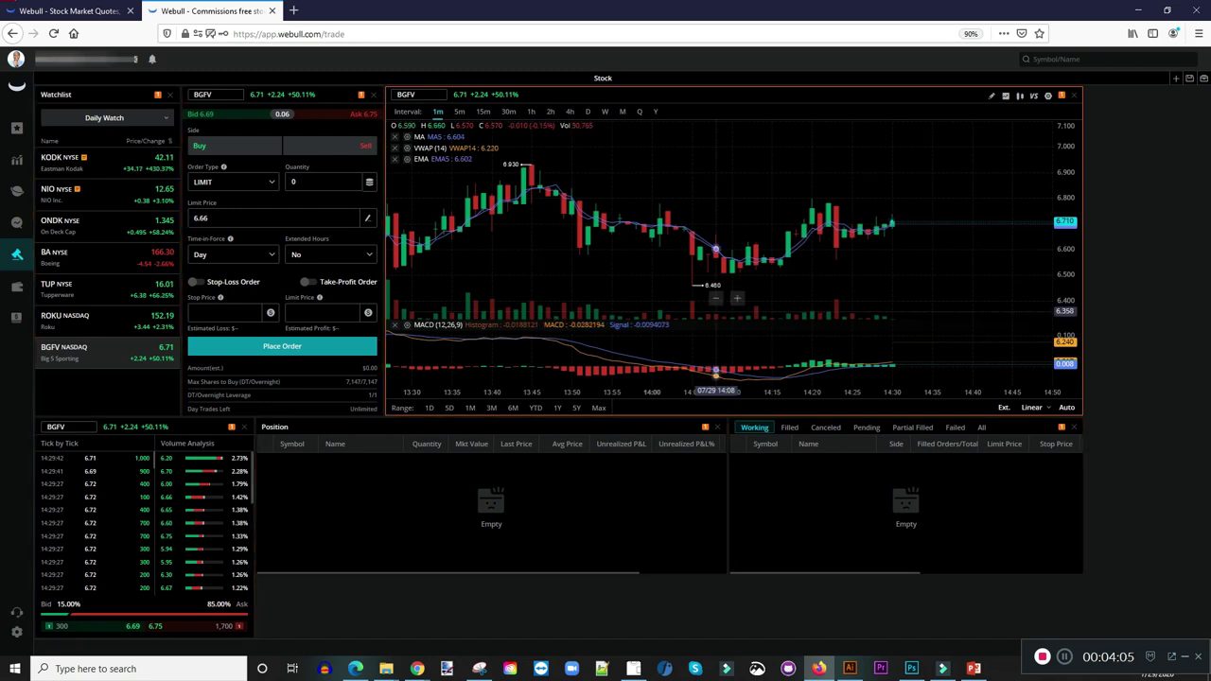
key(shift+b)
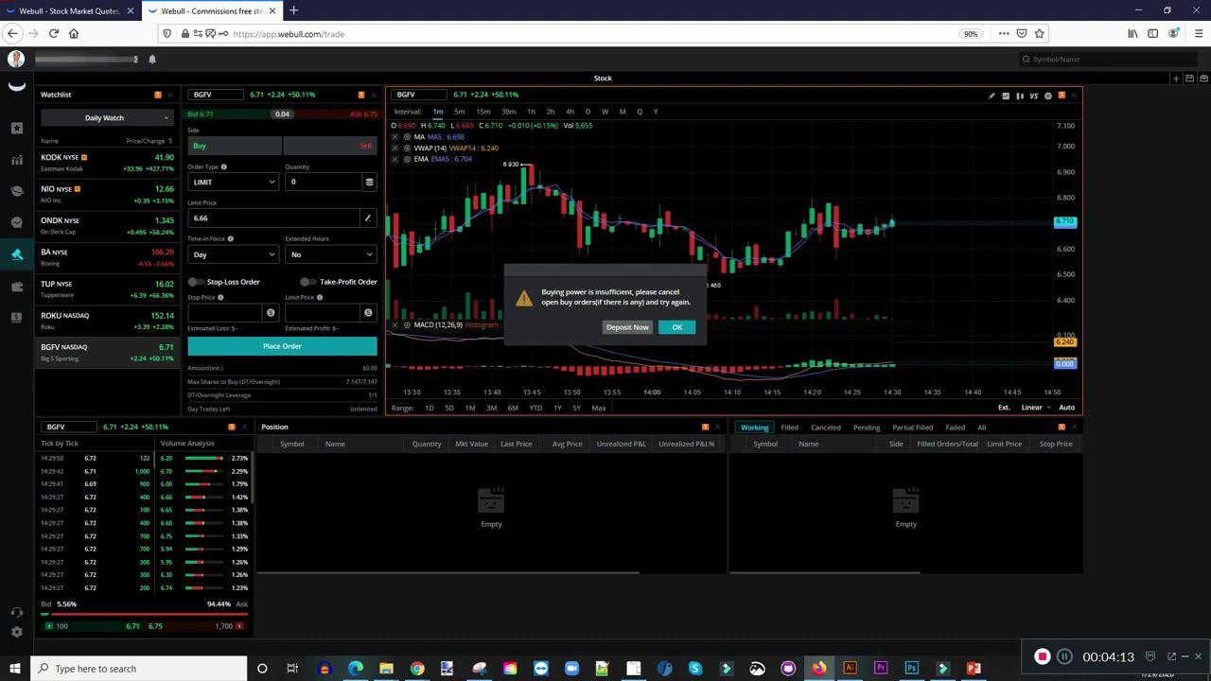
click(677, 328)
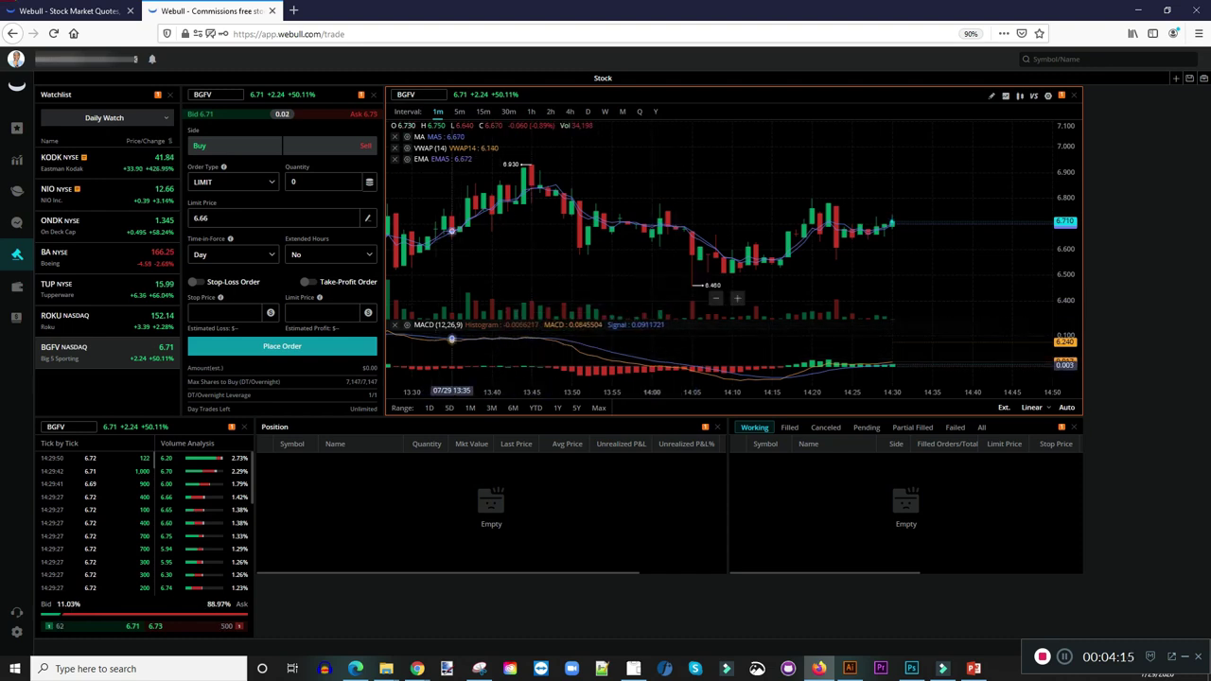
key(shift+b)
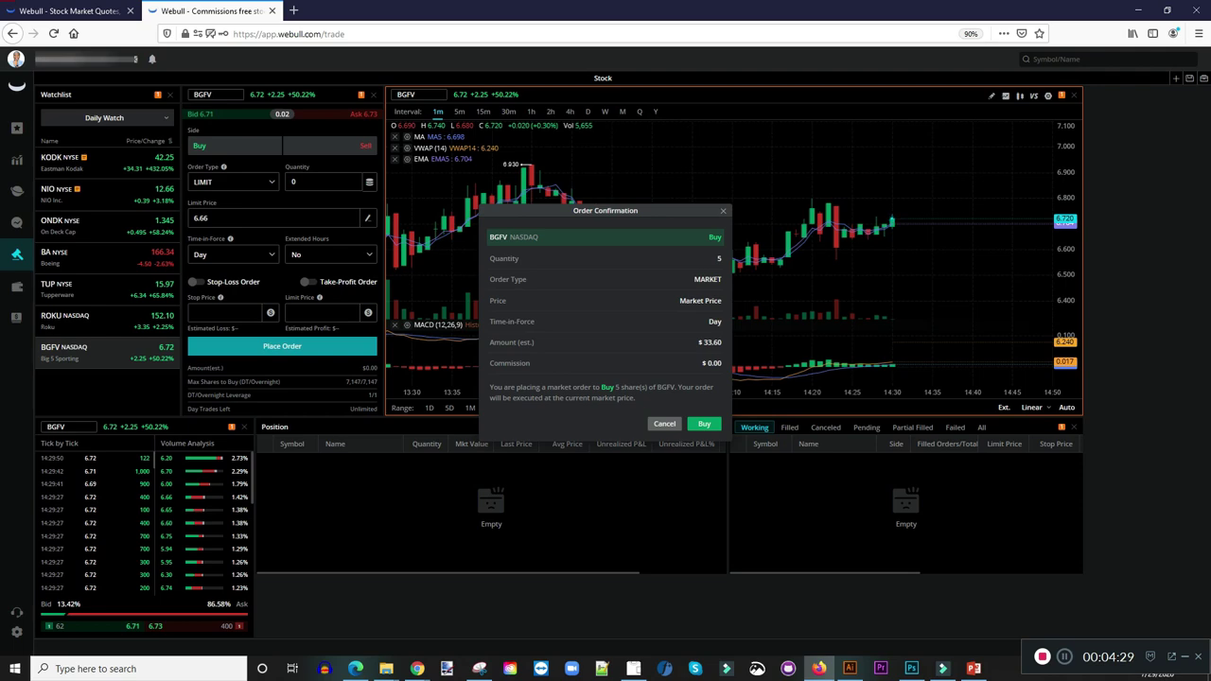
click(704, 424)
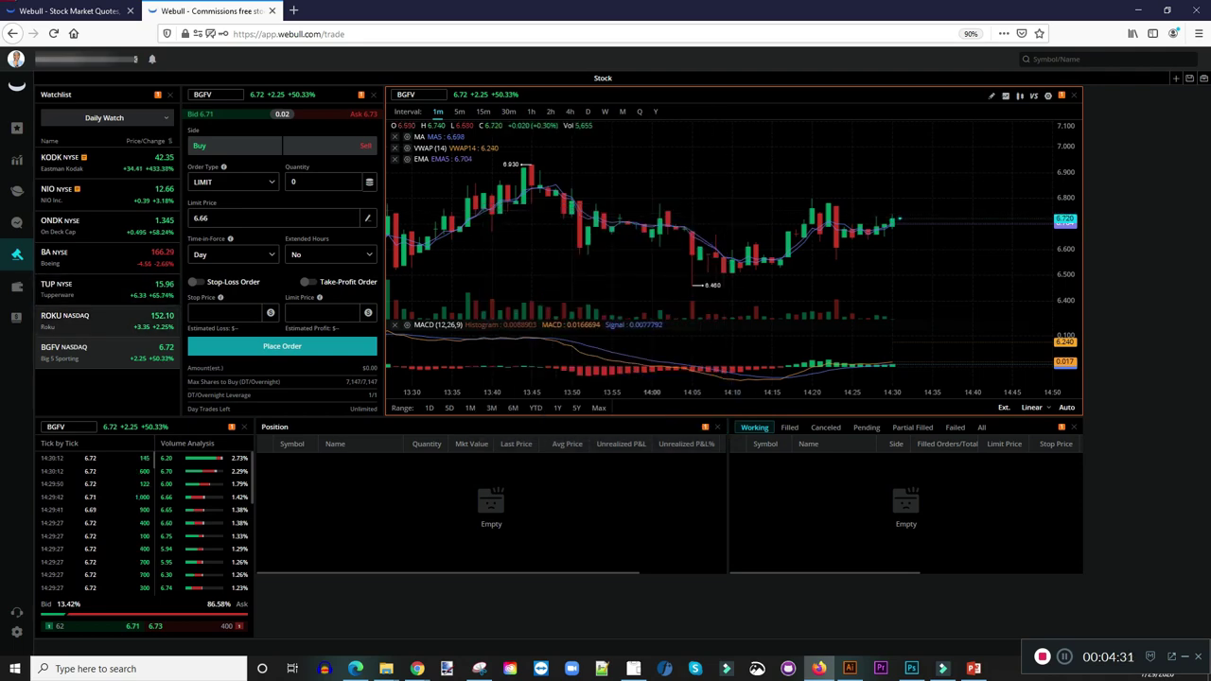
Step: Bring up a market buy order for 5 shares of TUP with the Buy Market hot key and cancel it
click(107, 321)
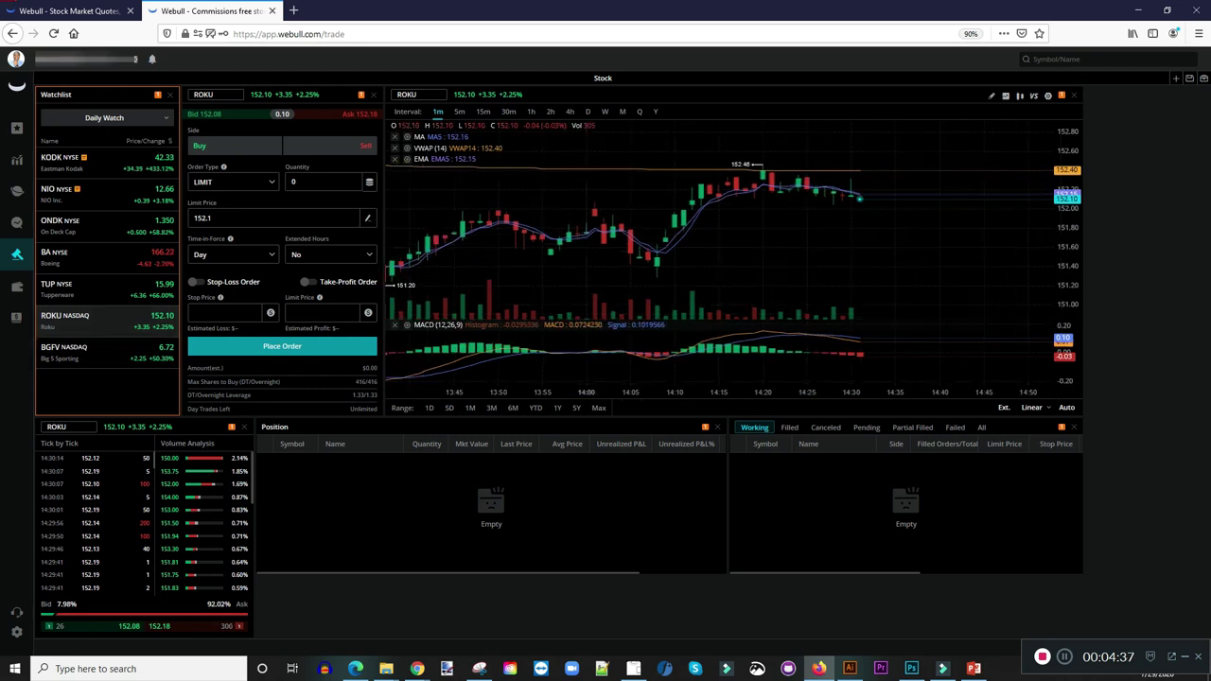
click(107, 289)
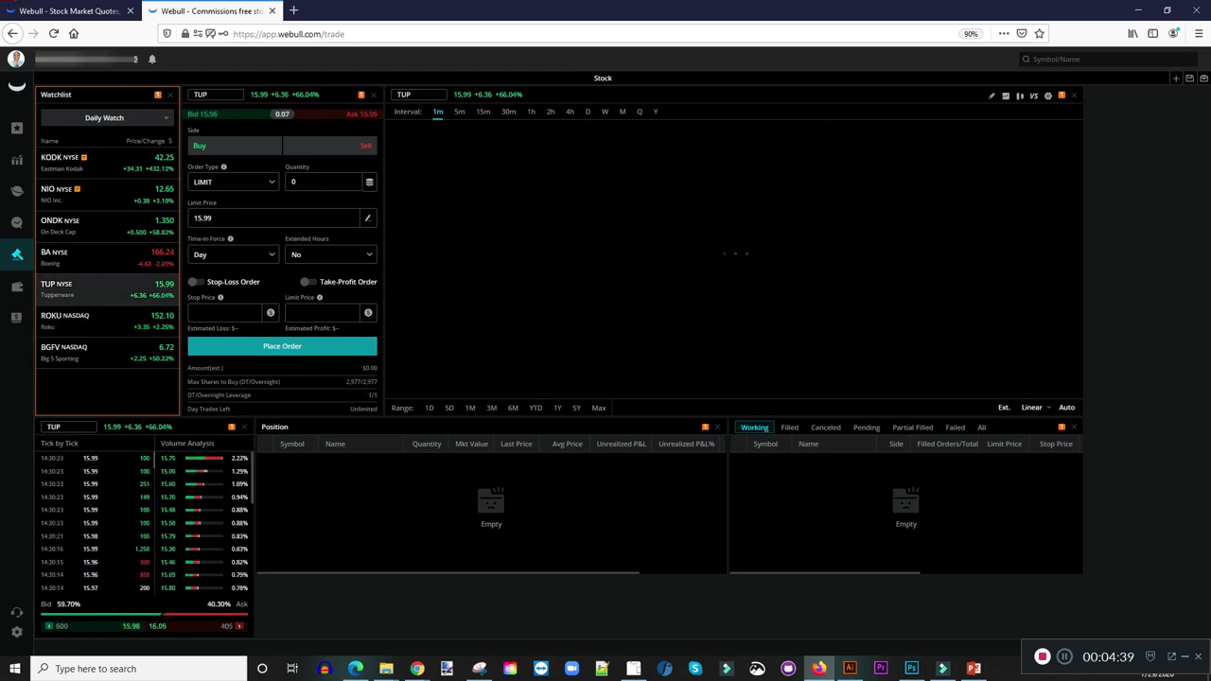
drag(866, 258, 747, 261)
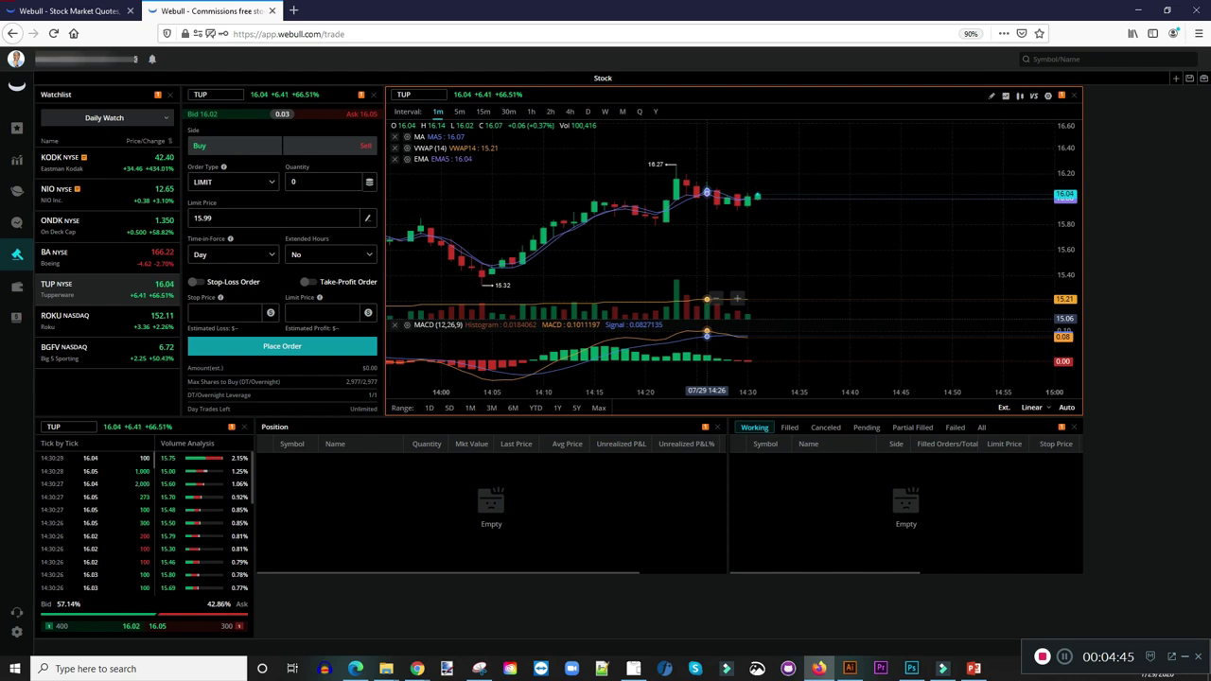
key(ctrl)
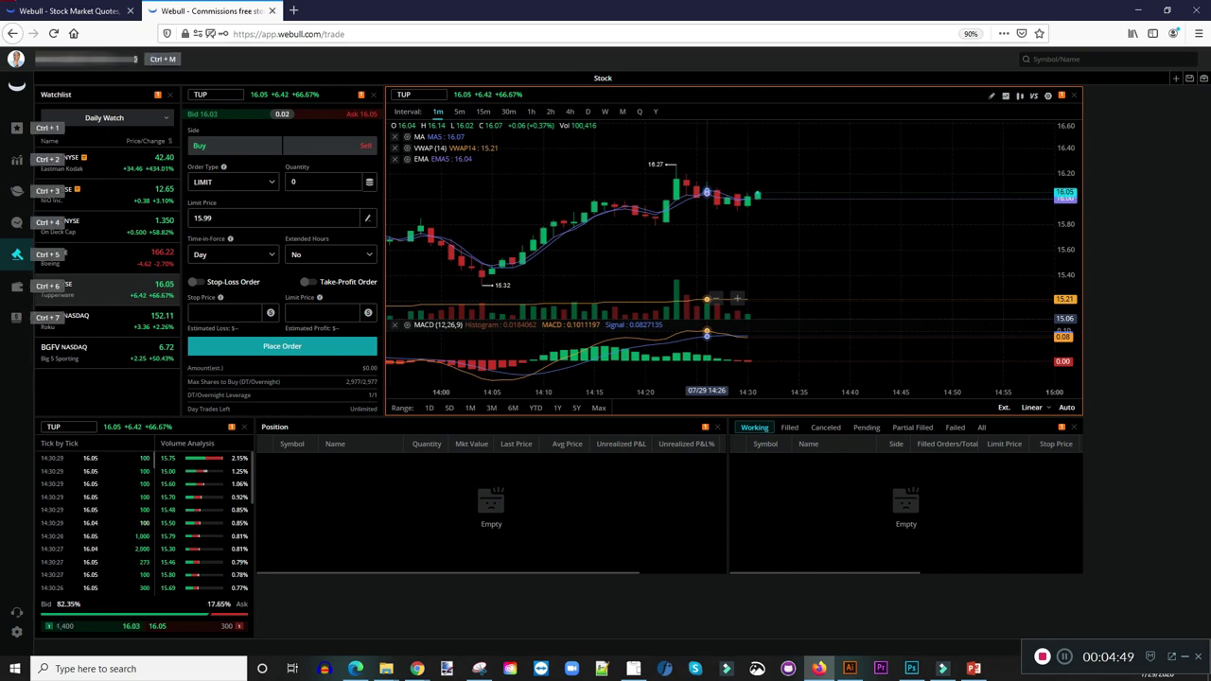
key(ctrl+b)
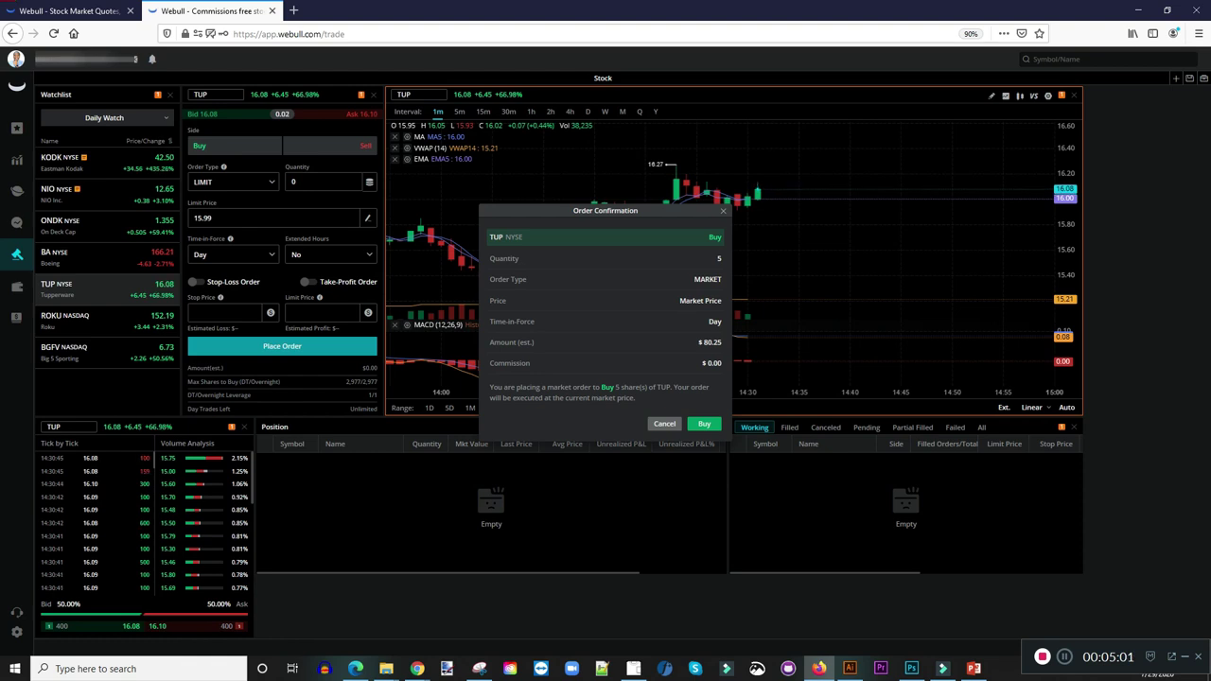
drag(605, 210, 565, 174)
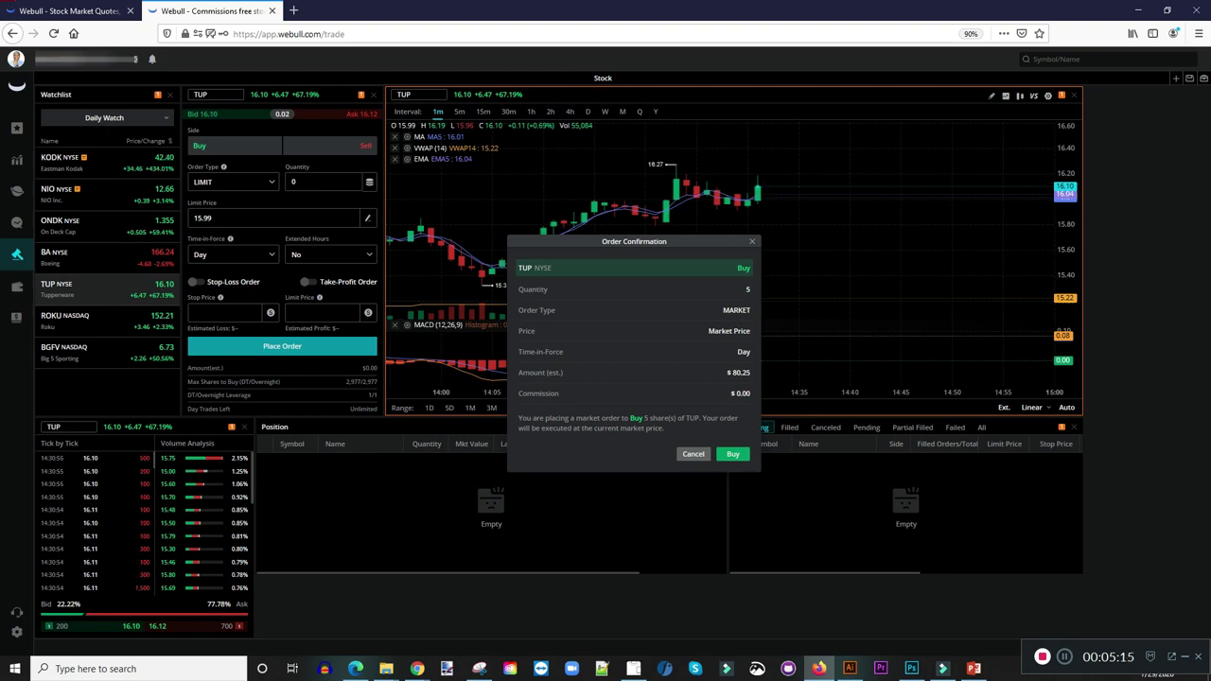
click(692, 454)
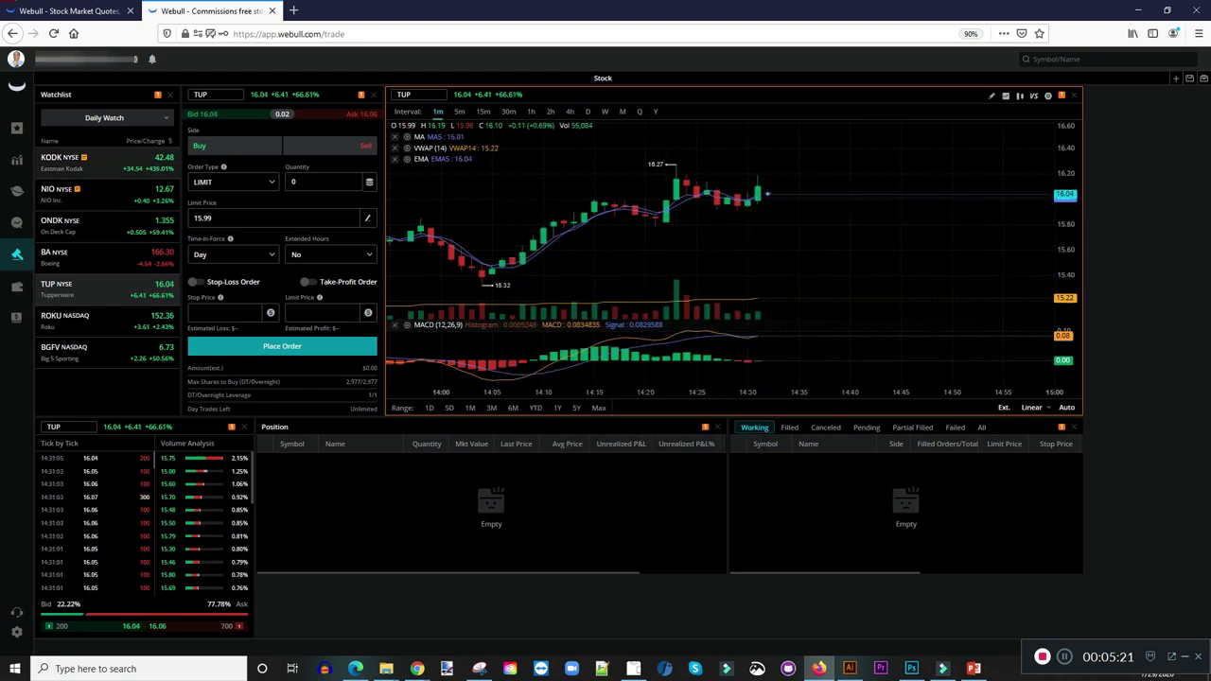
Step: Load KODK from the watchlist and buy 5 shares at market price with the Buy Market hot key
click(106, 162)
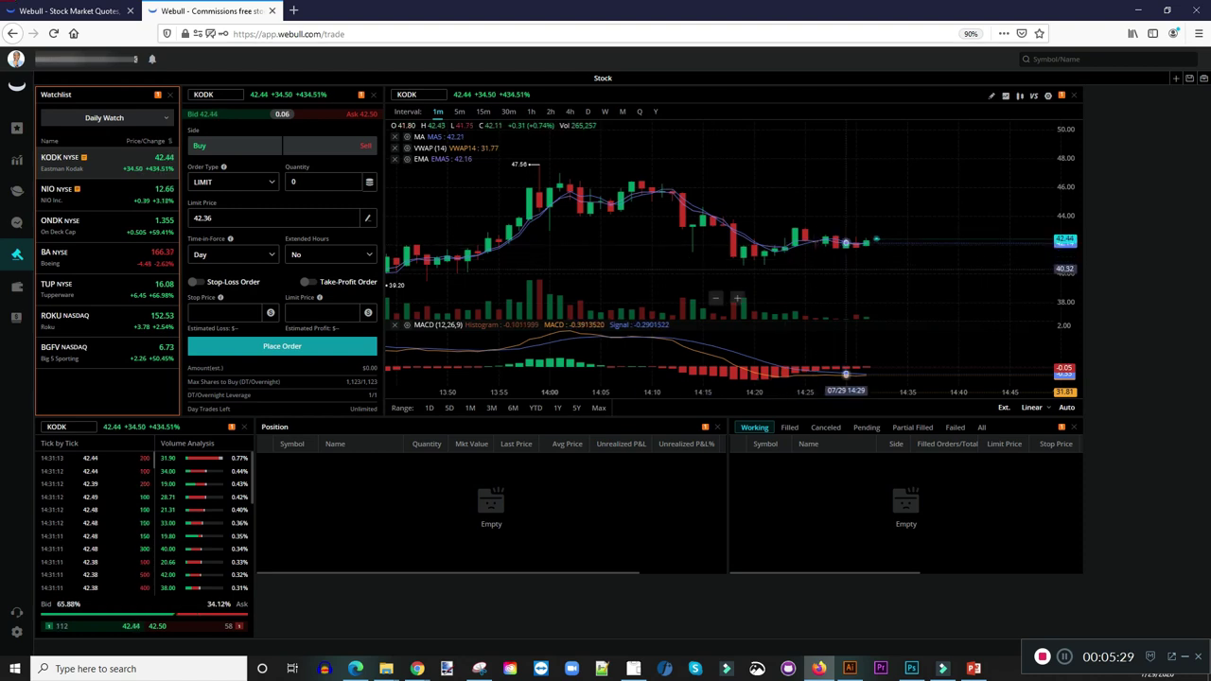
drag(849, 264, 757, 266)
scroll(788, 268, up, 2)
scroll(787, 268, up, 2)
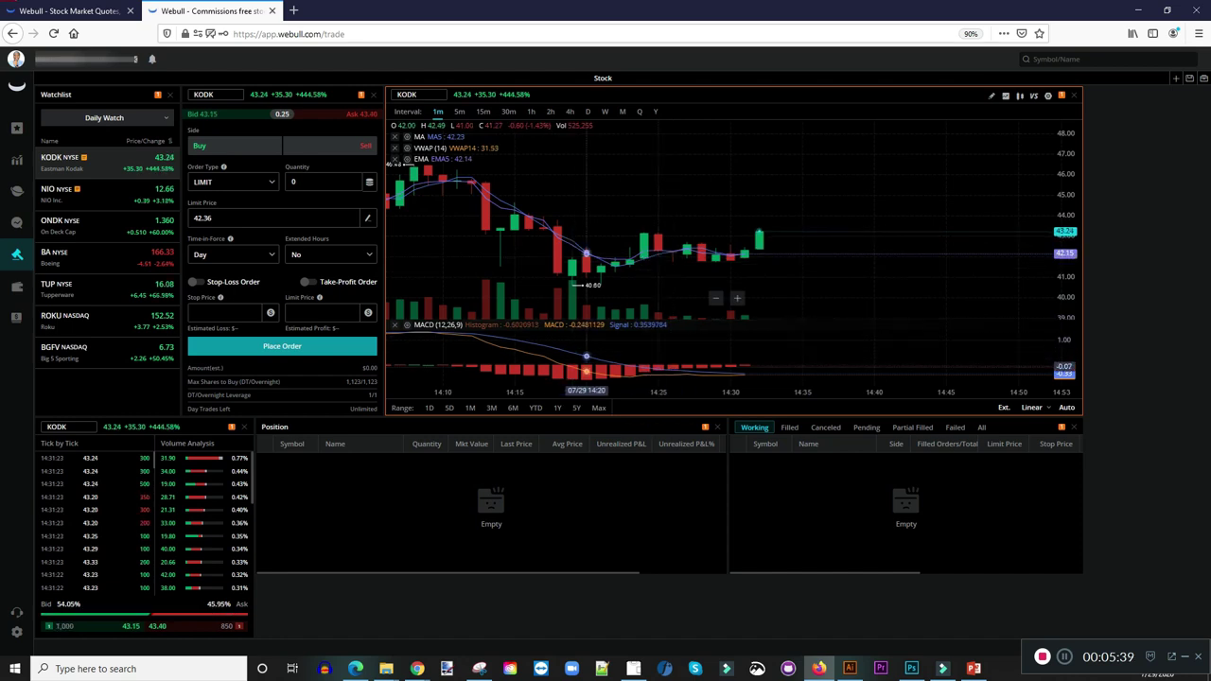
key(shift+b)
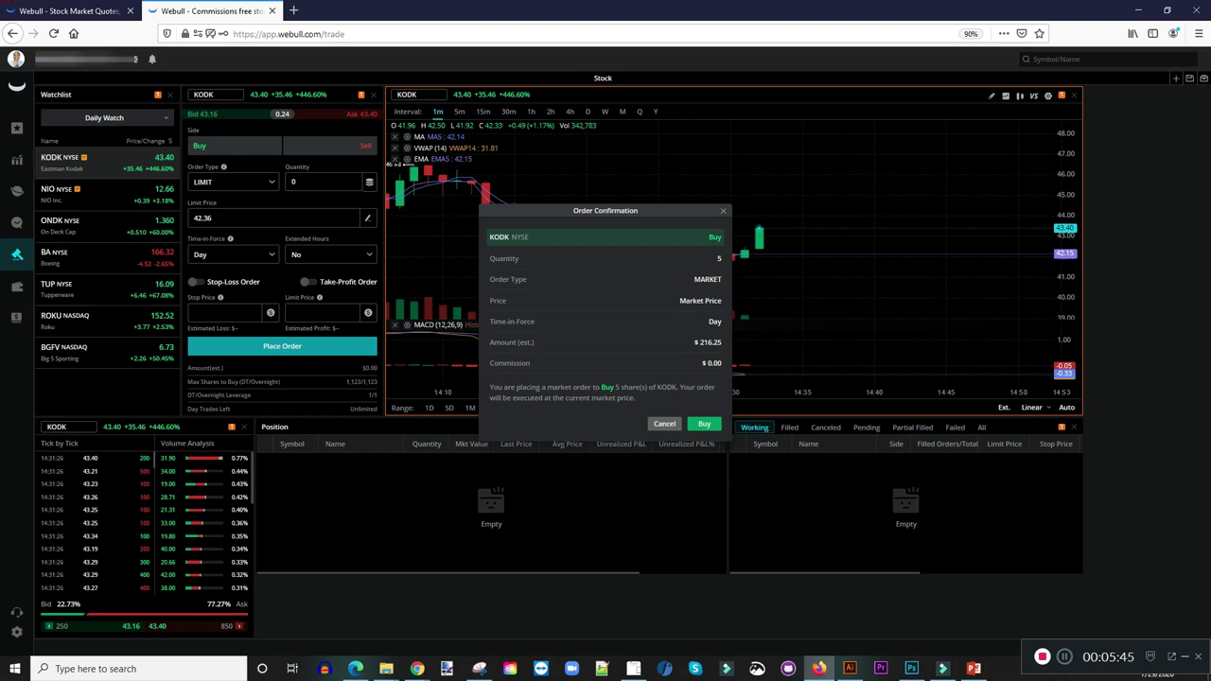
key(Return)
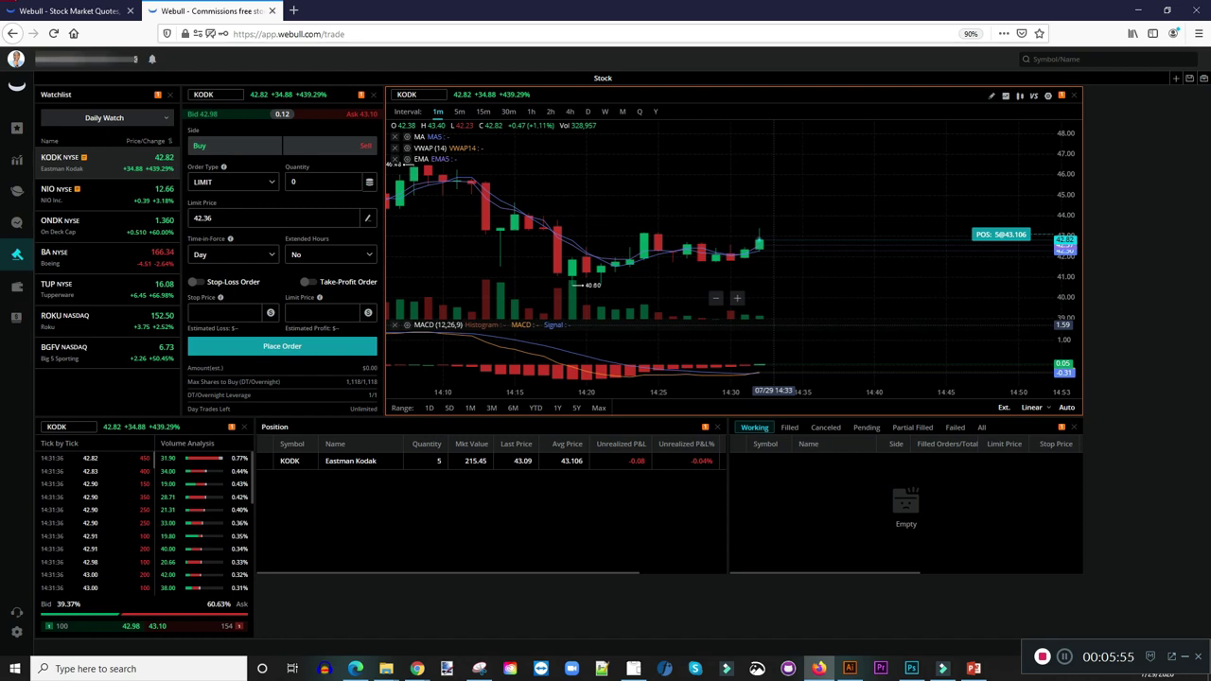
Step: Sell the 5 KODK shares at market price with the Sell Market hot key and show the filled orders
click(1000, 234)
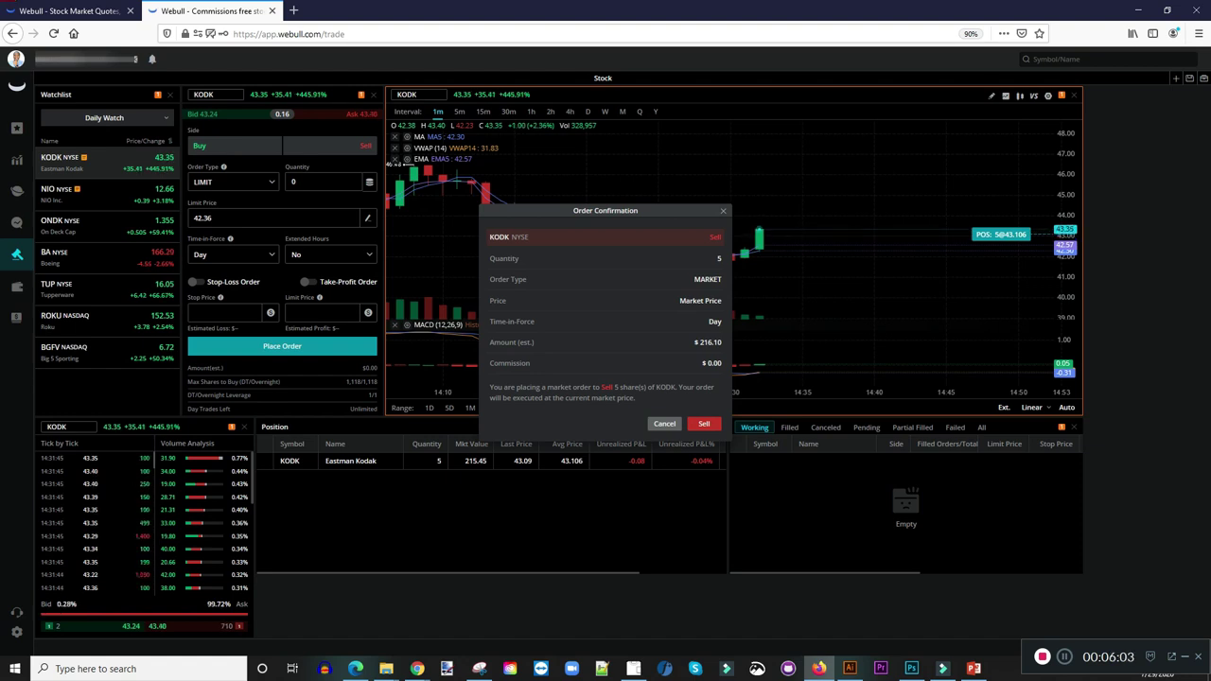
key(Return)
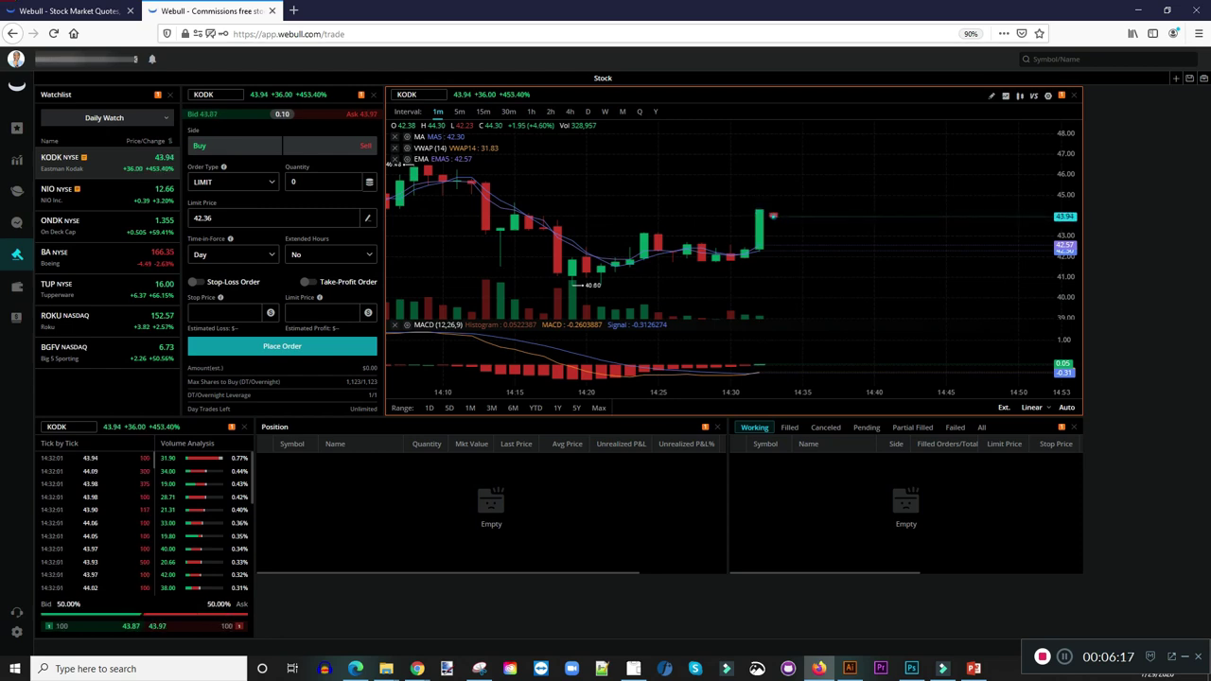
click(789, 427)
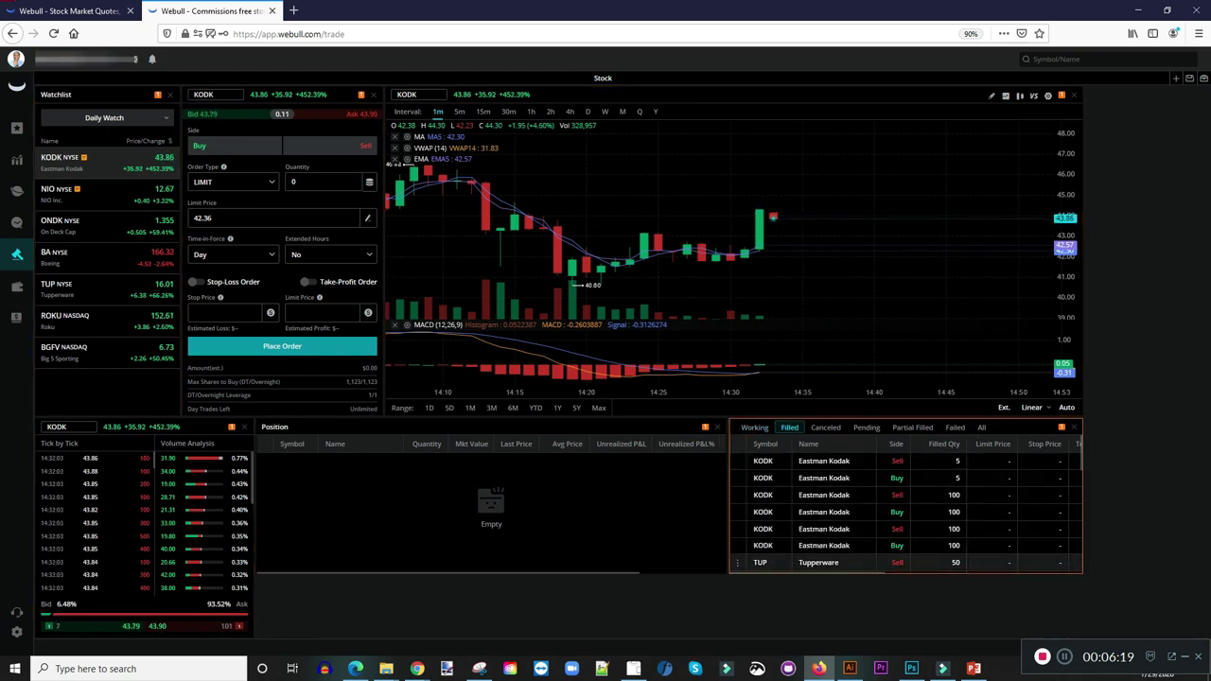
Step: Show the order types and fill times of the filled orders, and check the working orders list
click(984, 571)
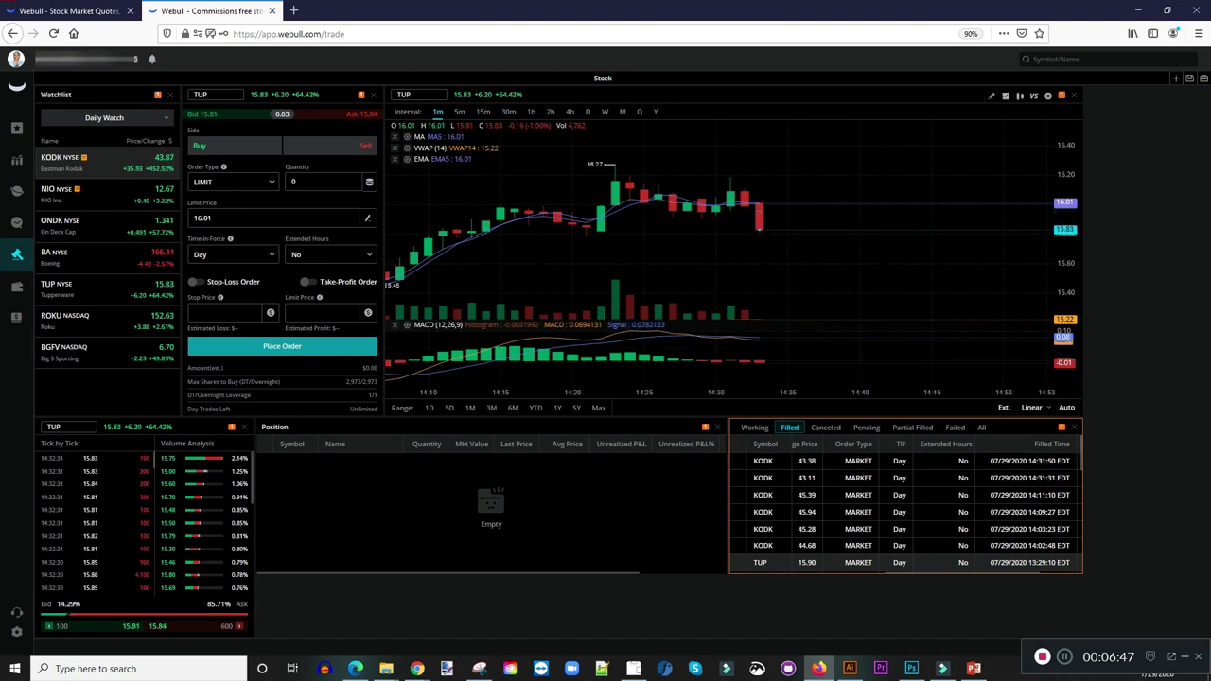
click(754, 427)
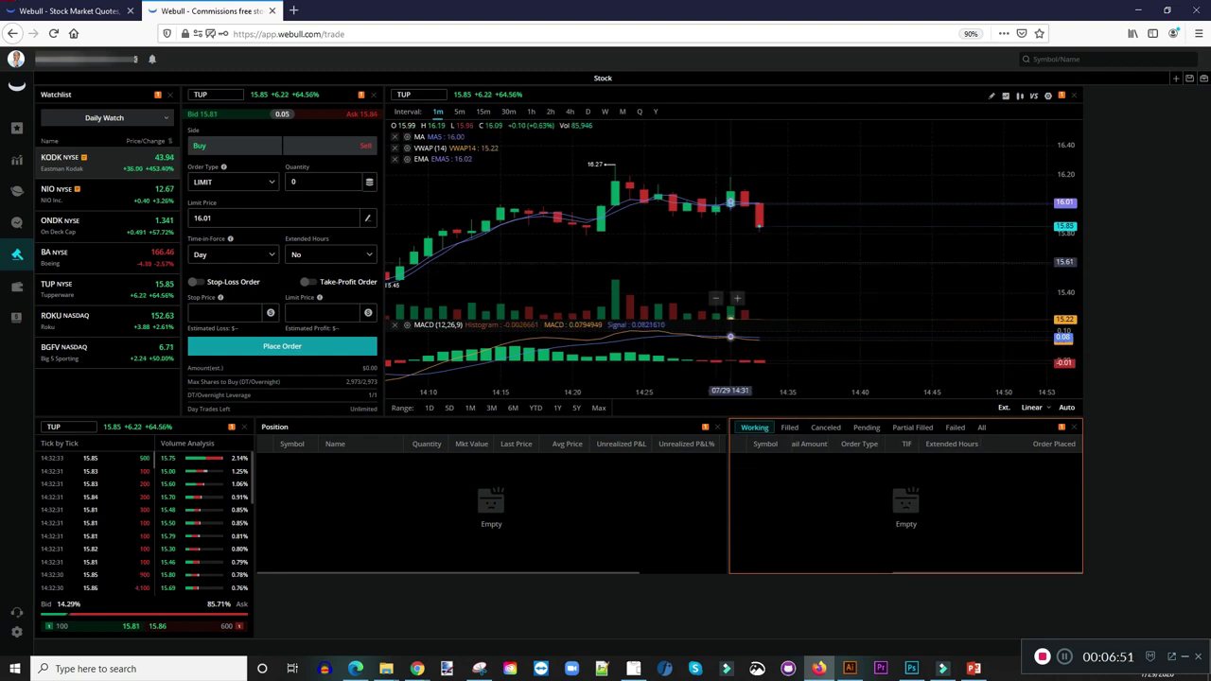
drag(701, 269, 638, 281)
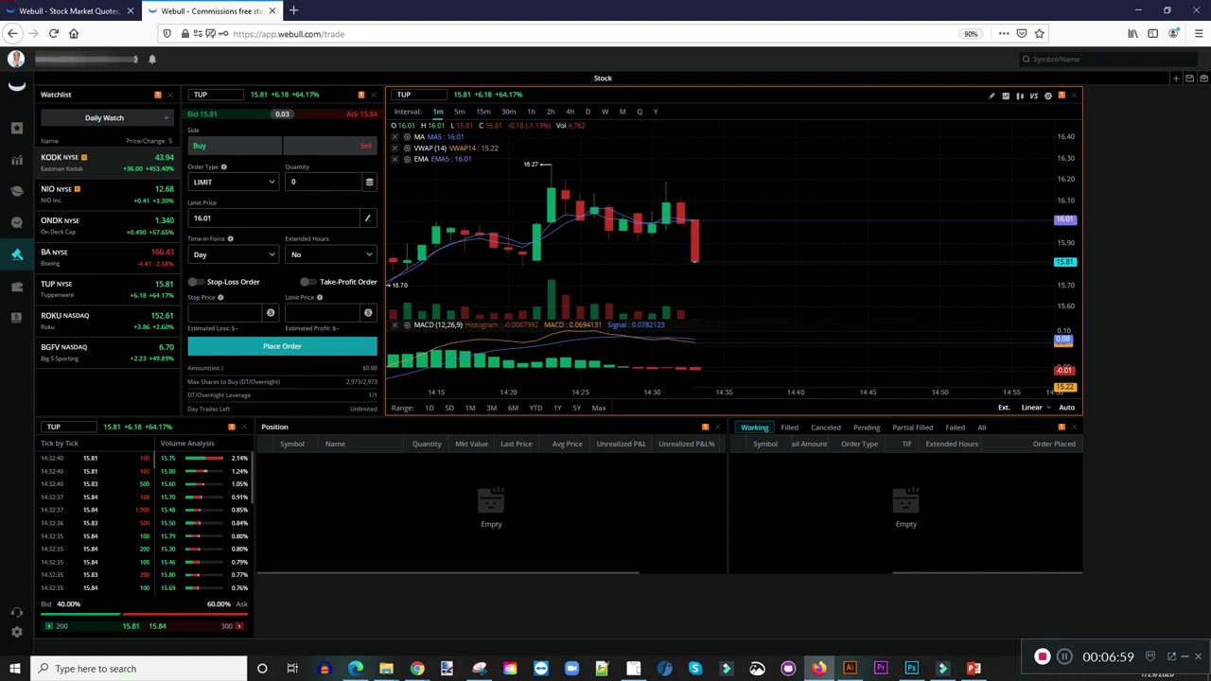
Step: Load KODK from the watchlist and examine its recent price action on the 1-minute chart
click(62, 158)
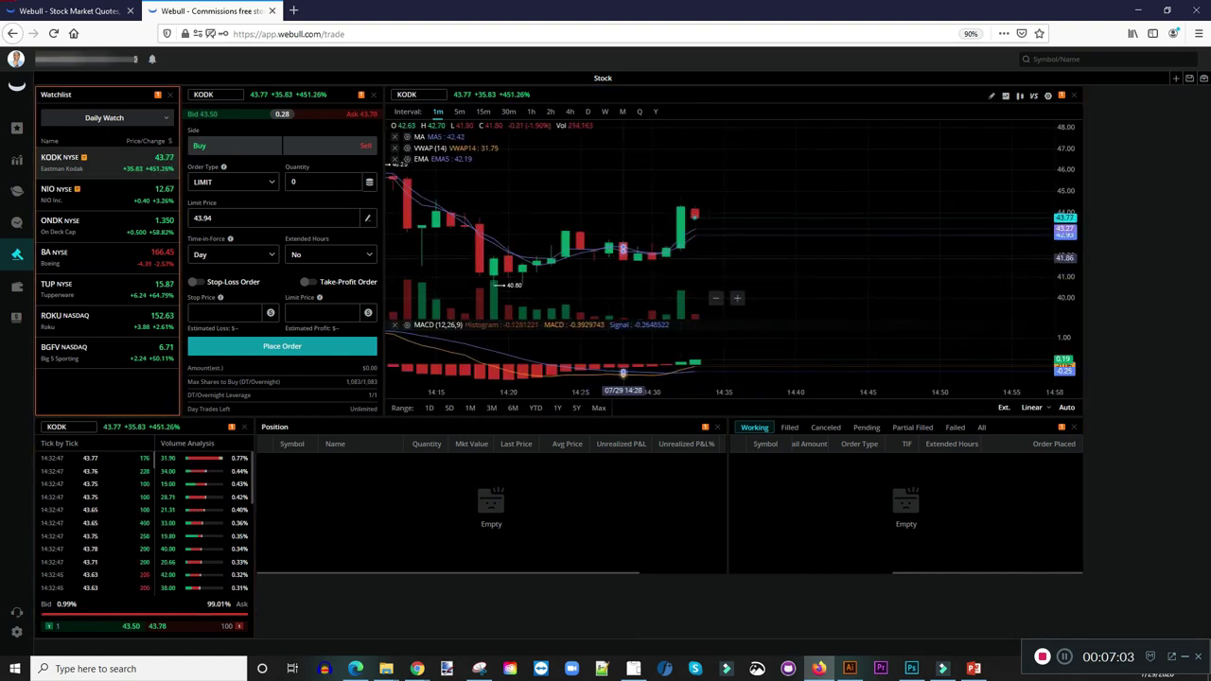
drag(738, 217, 802, 237)
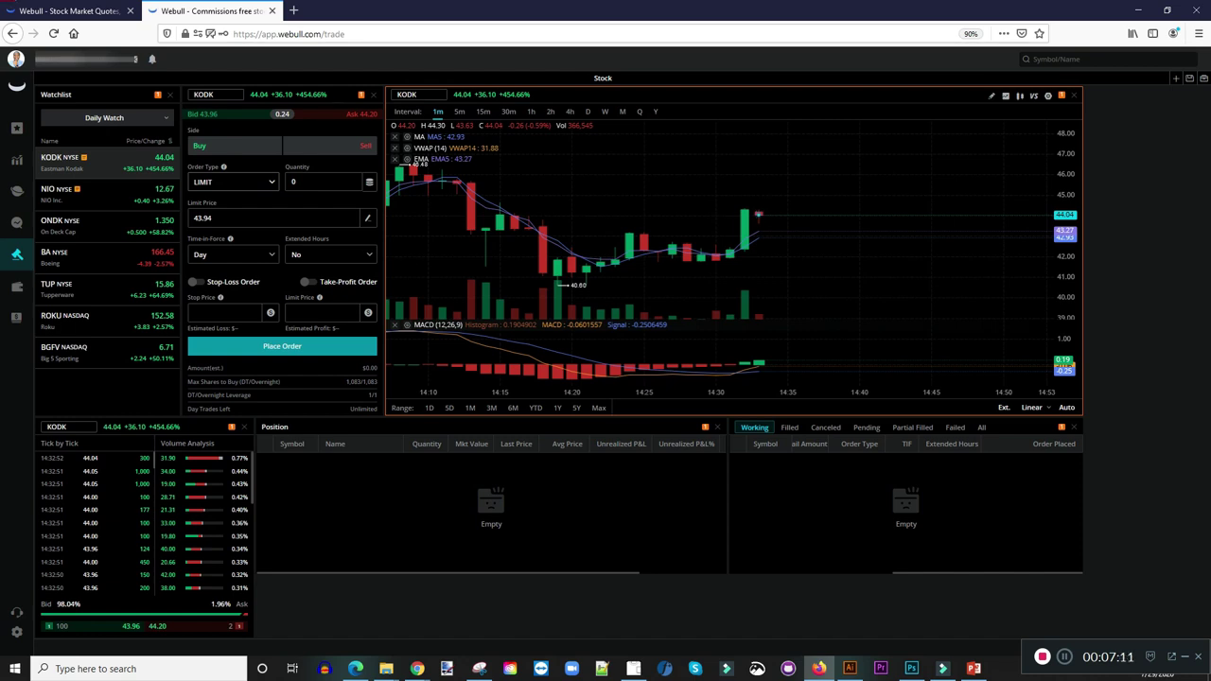
scroll(759, 219, down, 1)
scroll(761, 220, down, 4)
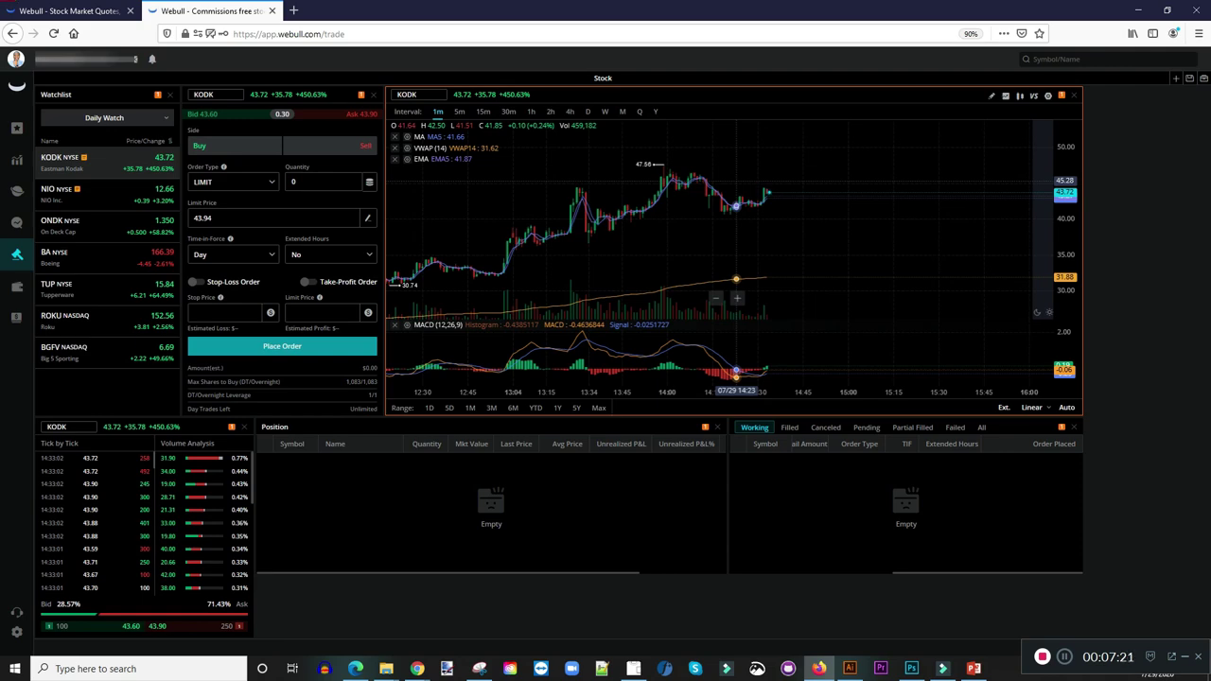
scroll(735, 219, up, 5)
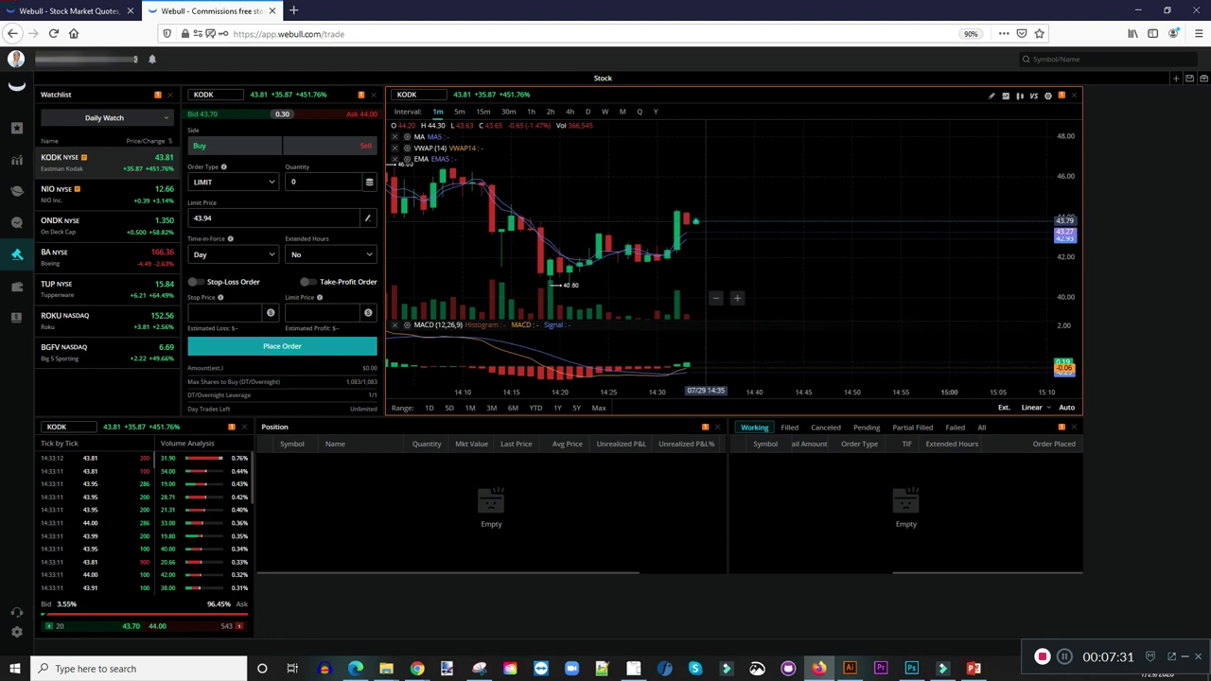
Step: Bring up a market buy order for 5 KODK shares with the Buy Market hot key and cancel it
key(shift+b)
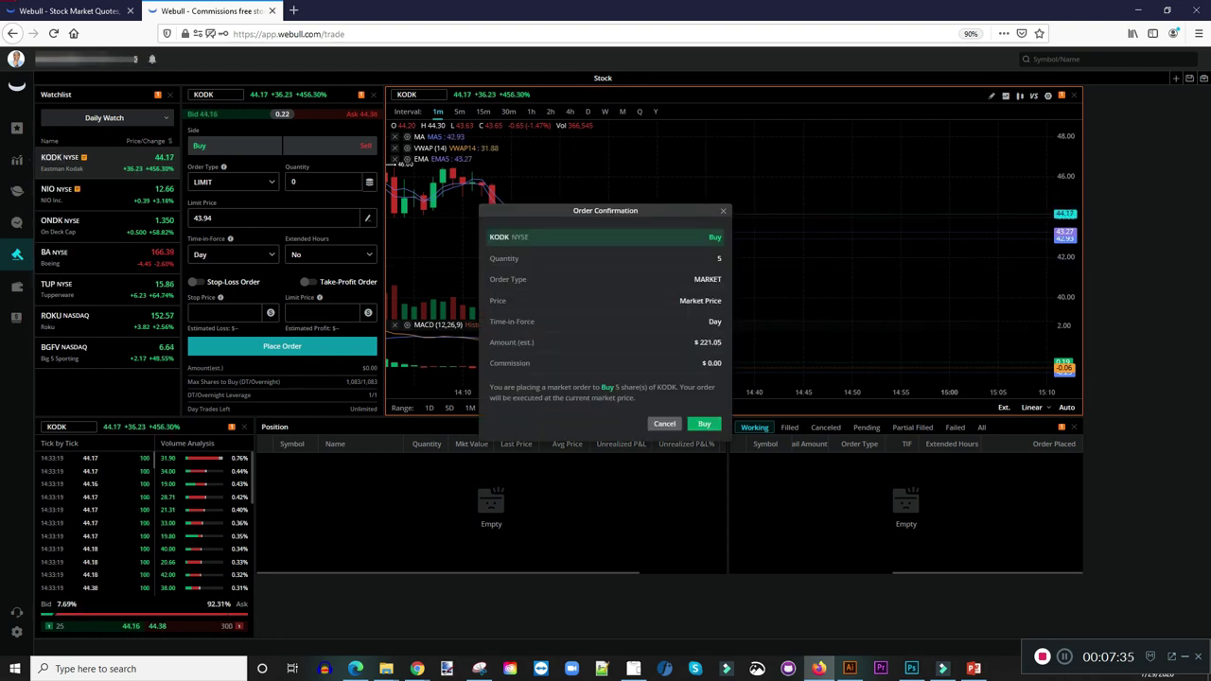
click(703, 423)
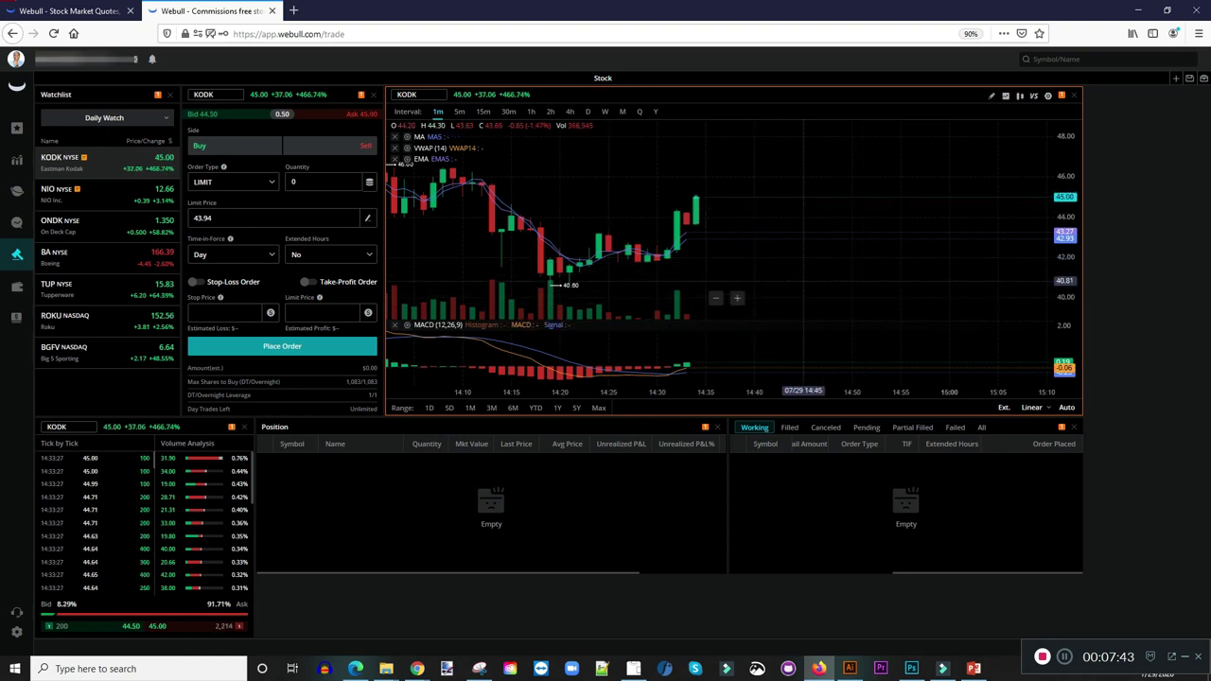
Step: Buy 5 shares of KODK at market price with the Buy Market hot key and confirm the order
drag(795, 281, 930, 263)
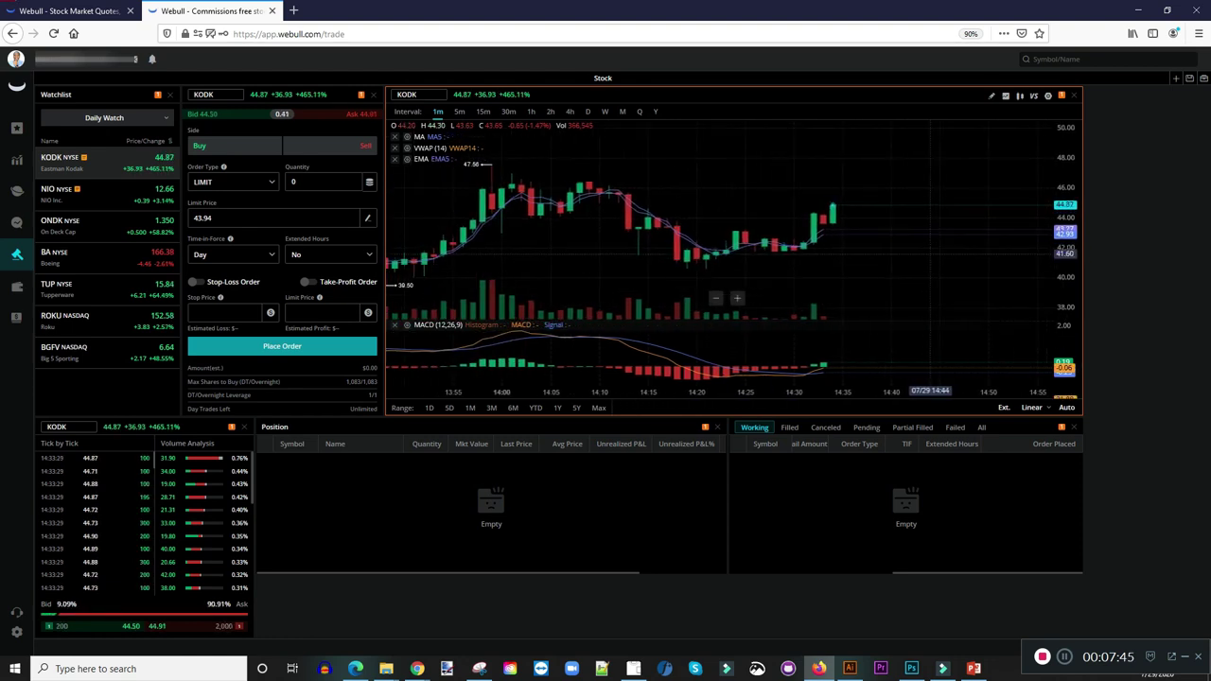
key(ctrl)
key(ctrl+b)
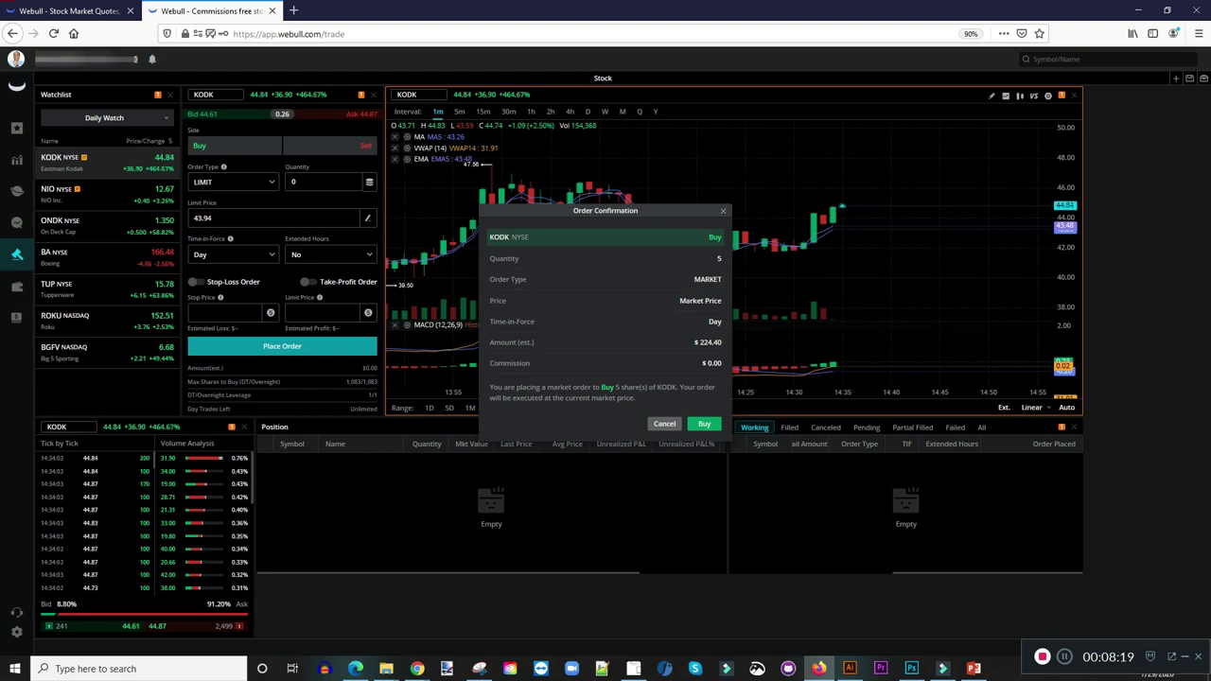
key(Return)
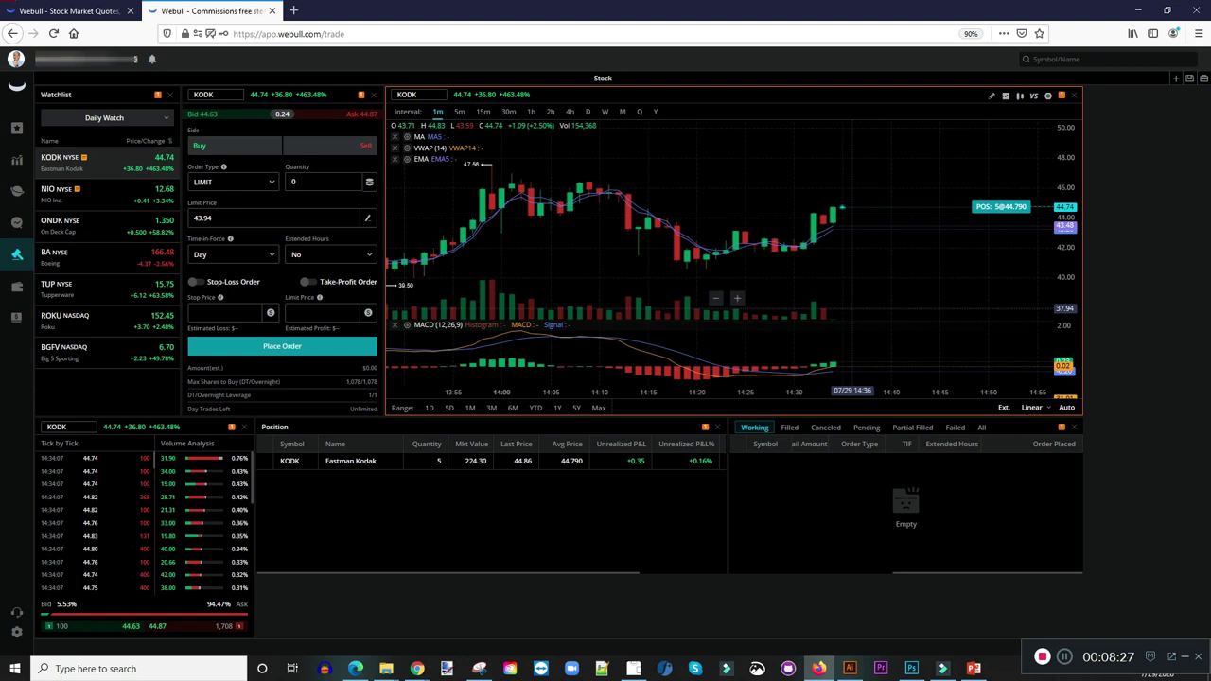
Step: Sell the 5 KODK shares at market price and confirm the sell order
click(267, 461)
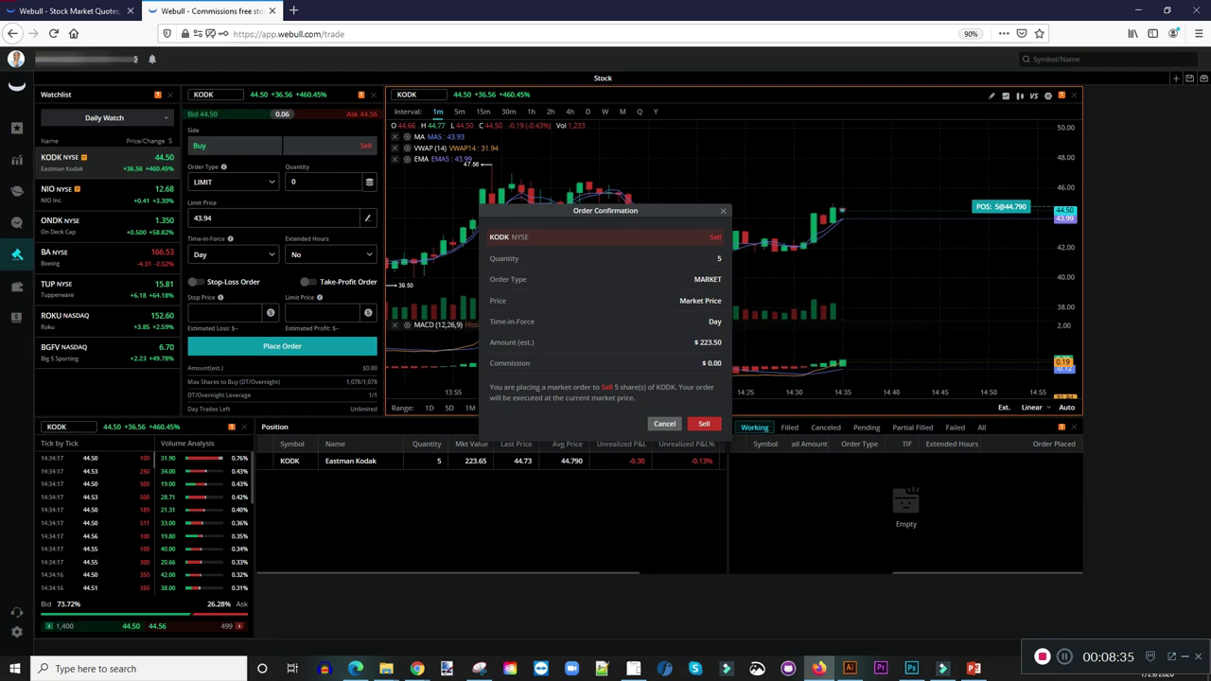
click(702, 423)
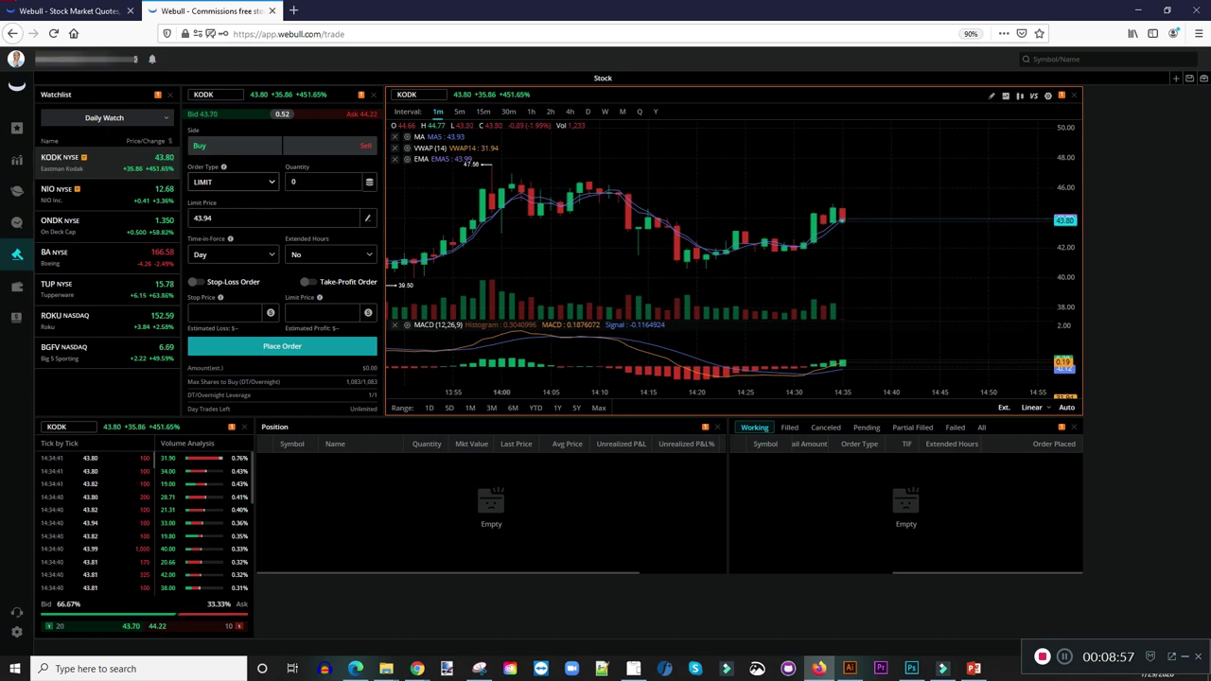
Step: Prepare a KODK limit buy order for 100 shares with the stop-loss and take-profit orders enabled
click(233, 146)
click(232, 182)
click(233, 208)
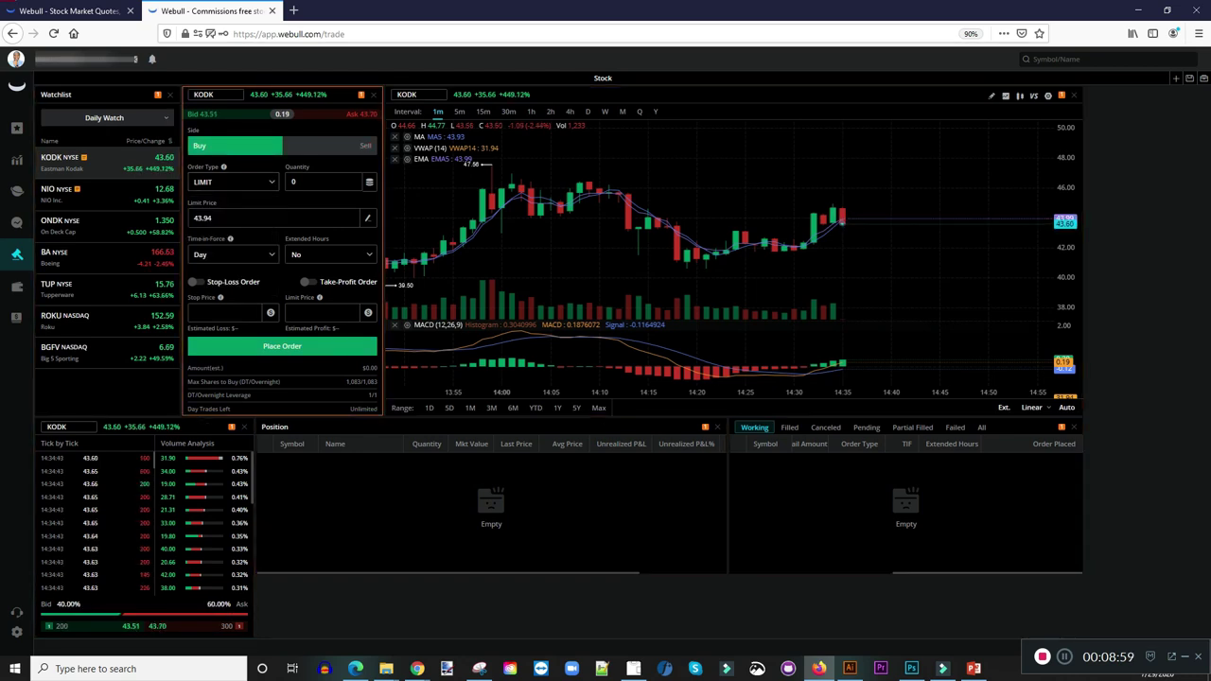
click(322, 181)
click(309, 221)
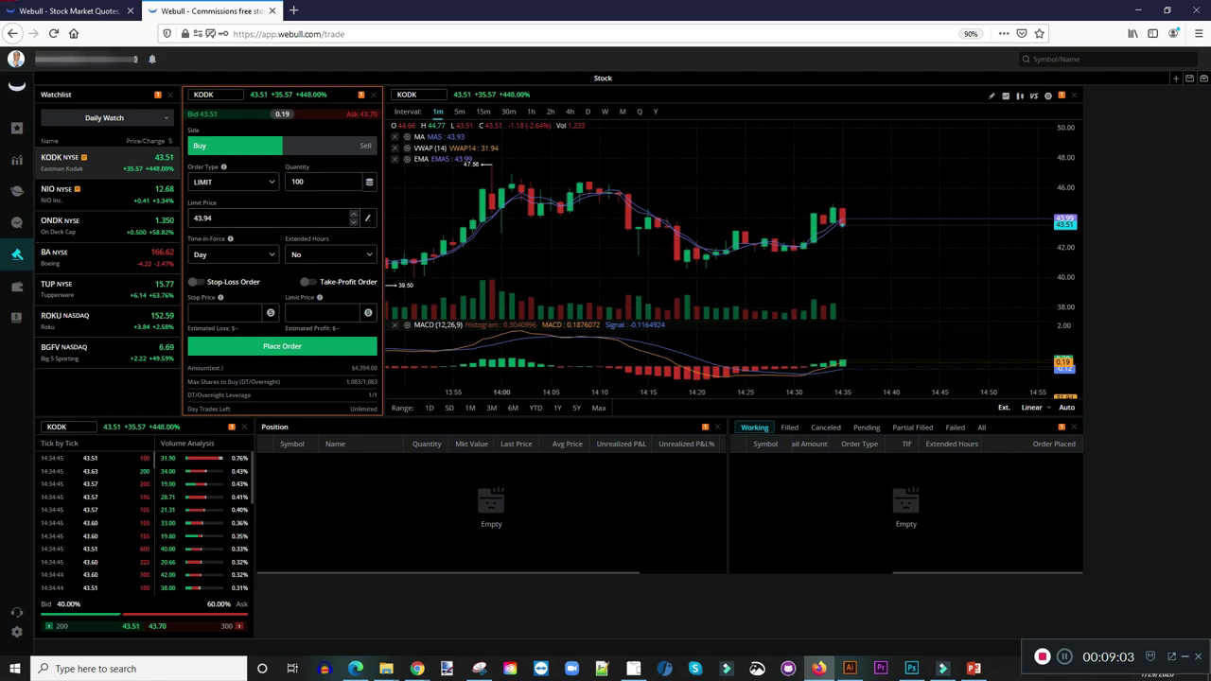
click(197, 282)
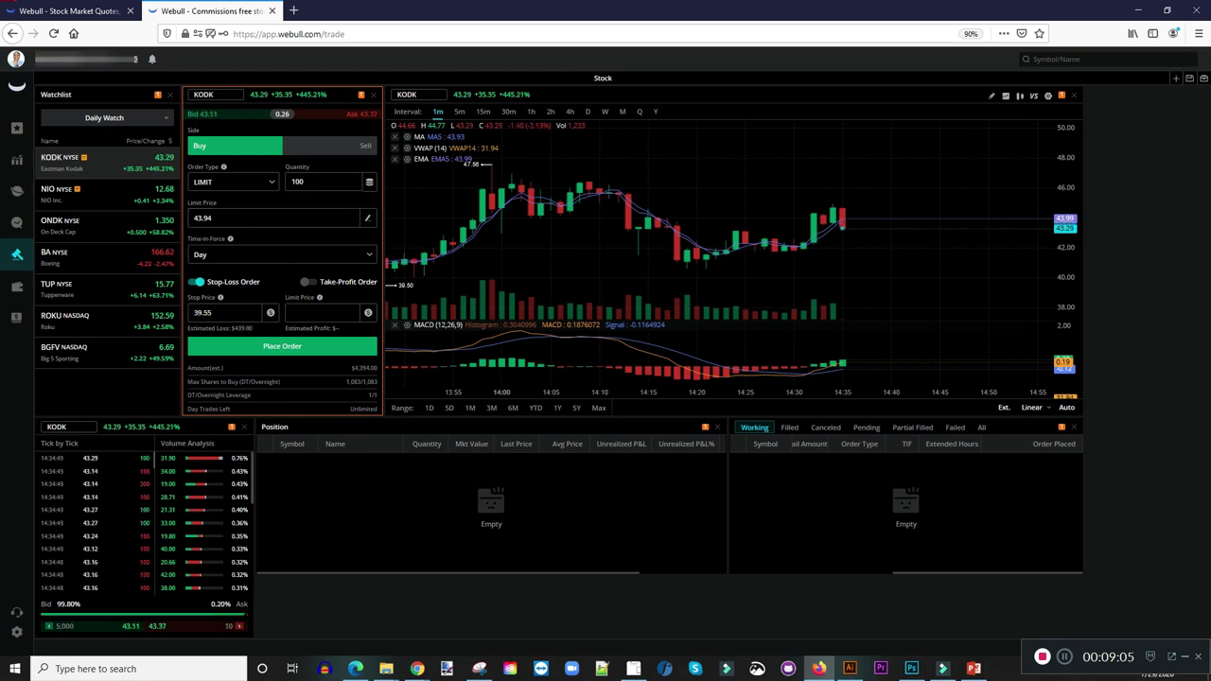
click(309, 282)
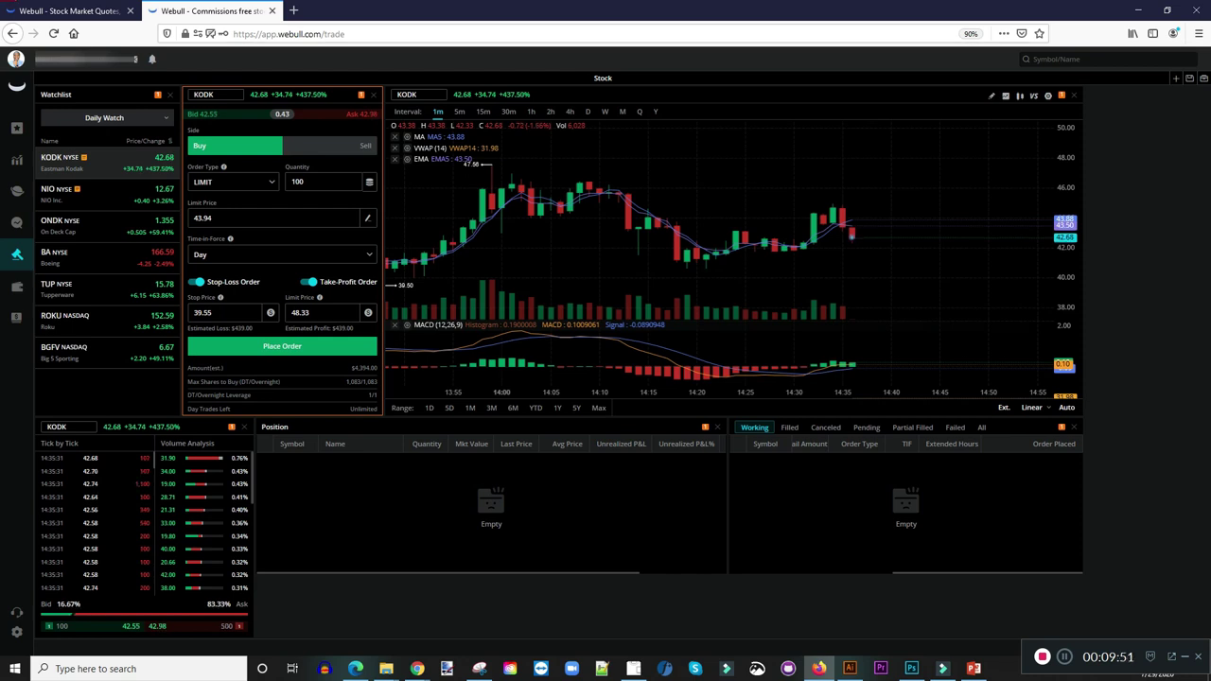
Step: Show the filled orders with their average prices and examine the latest candles on the KODK chart
click(789, 426)
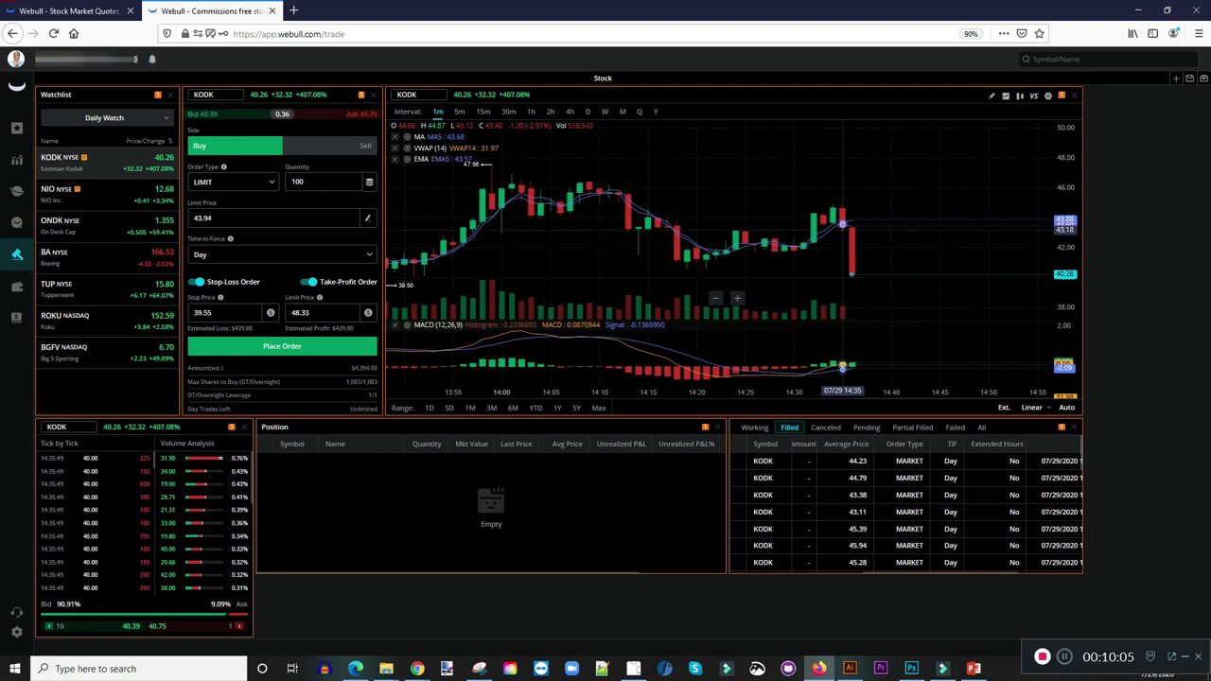
drag(851, 280, 799, 284)
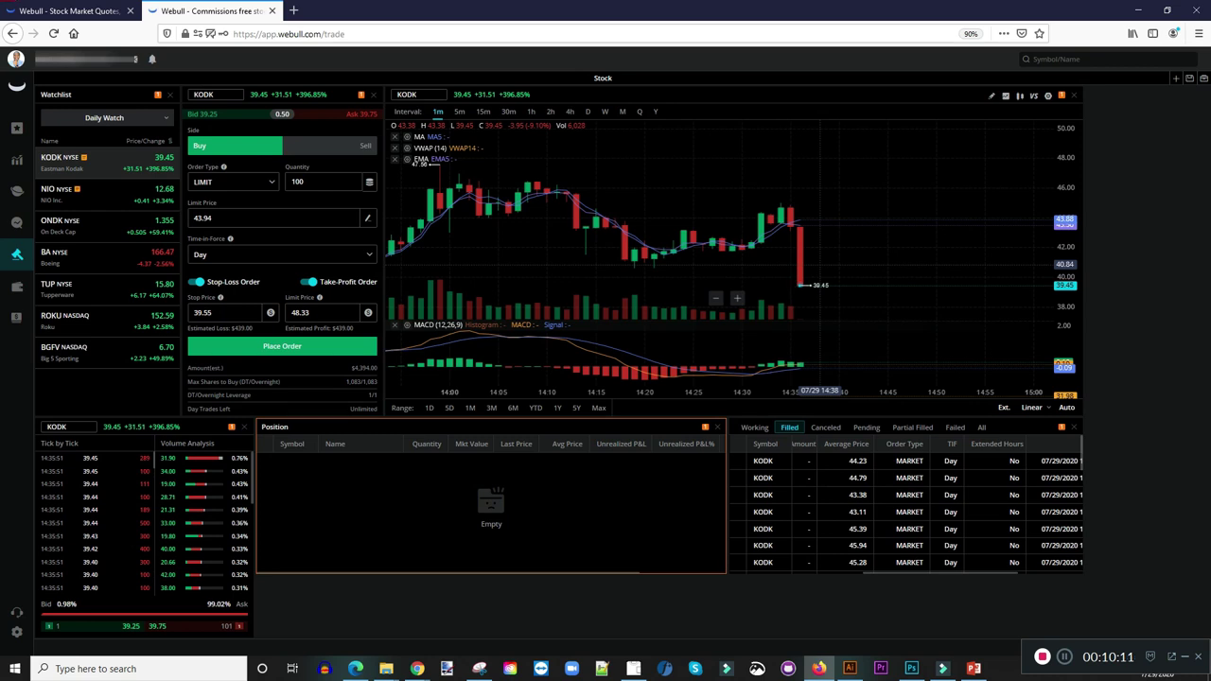
drag(801, 284, 760, 286)
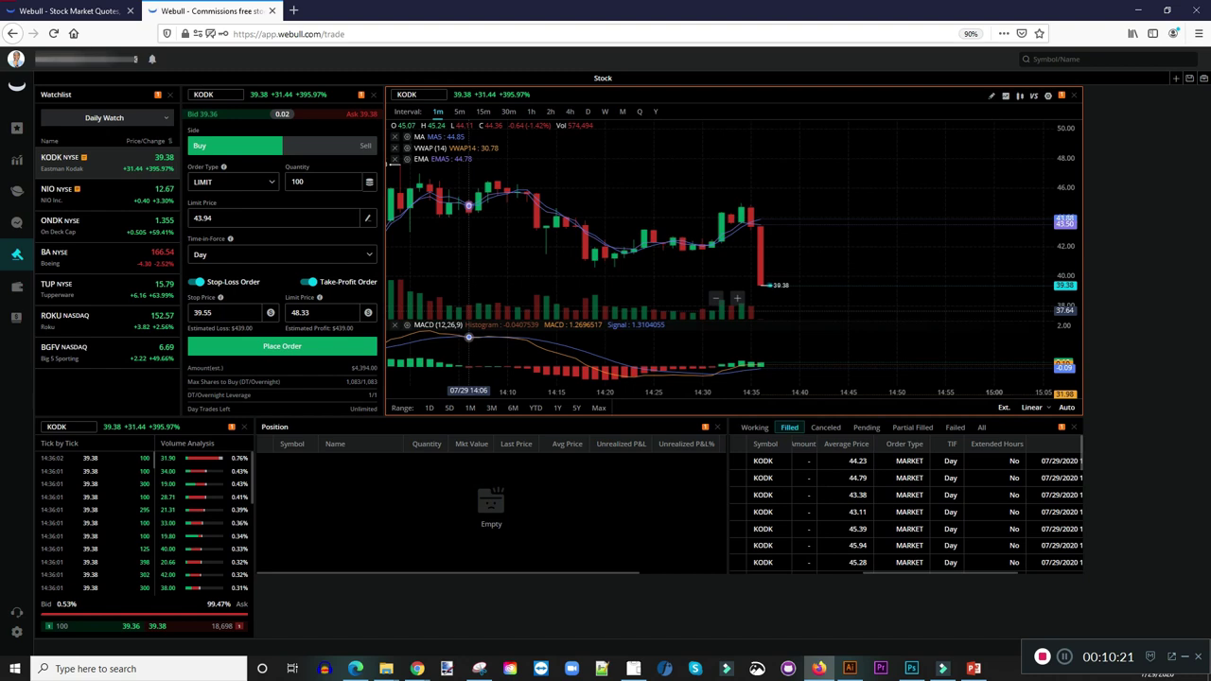
Step: Review the trade hot keys and the Buy Market hot key settings, and return to the trading layout
click(16, 631)
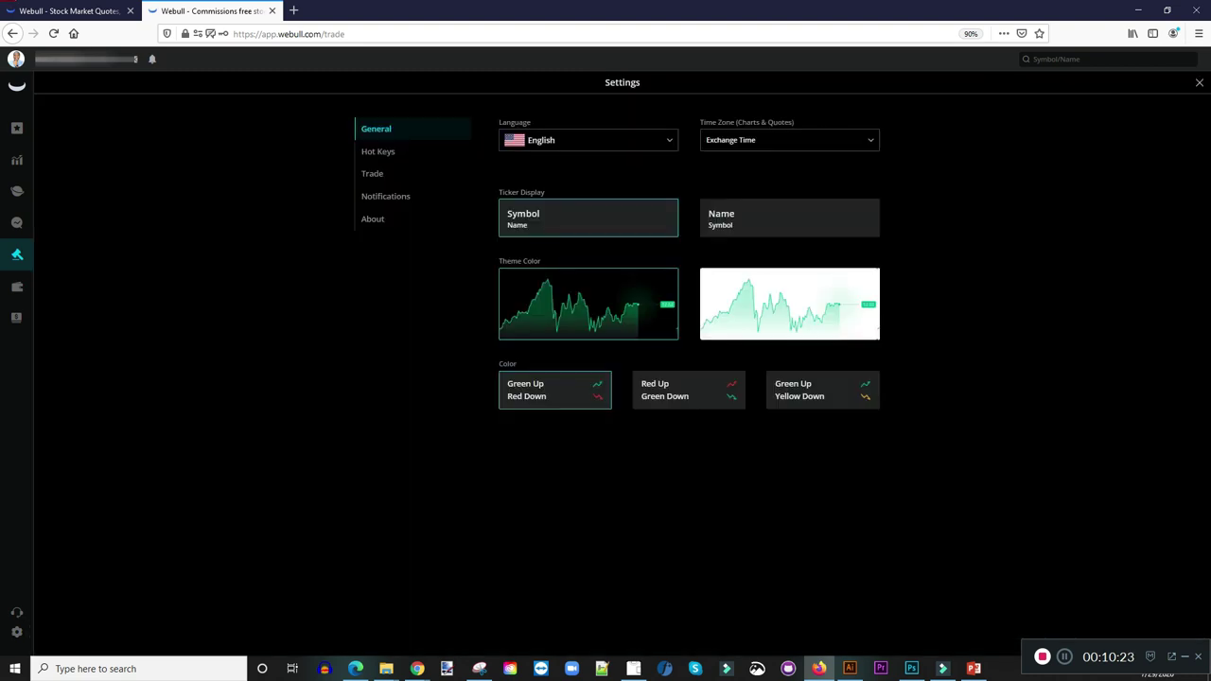
click(377, 151)
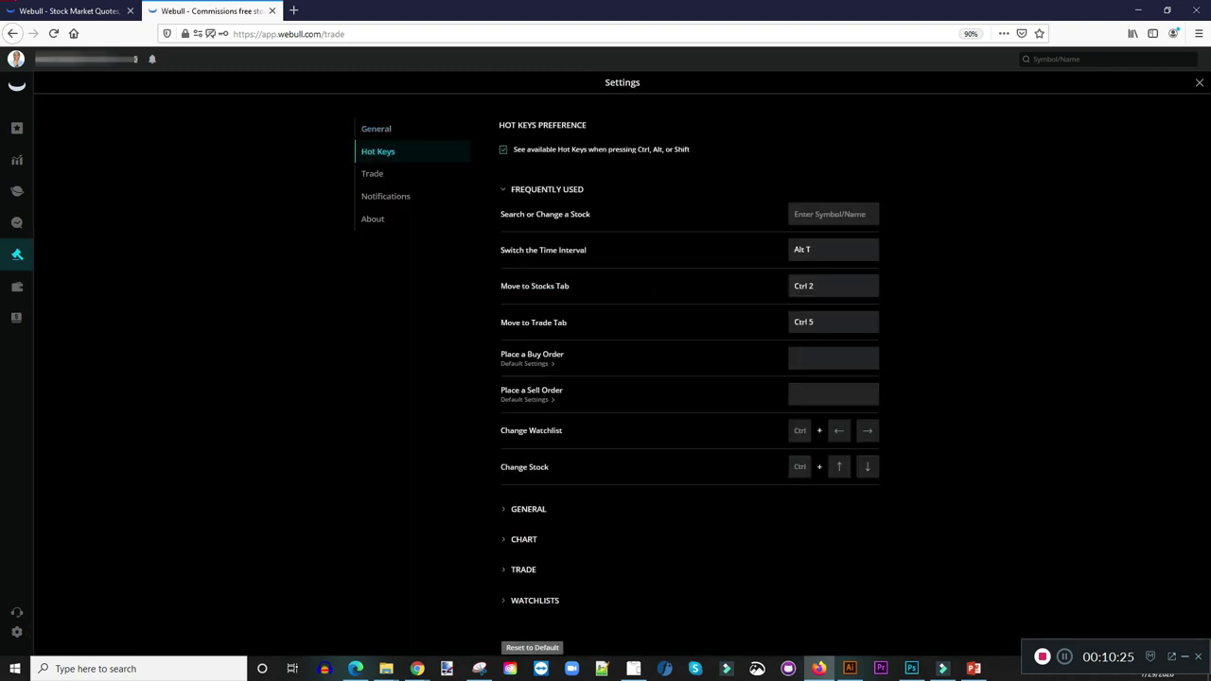
click(523, 569)
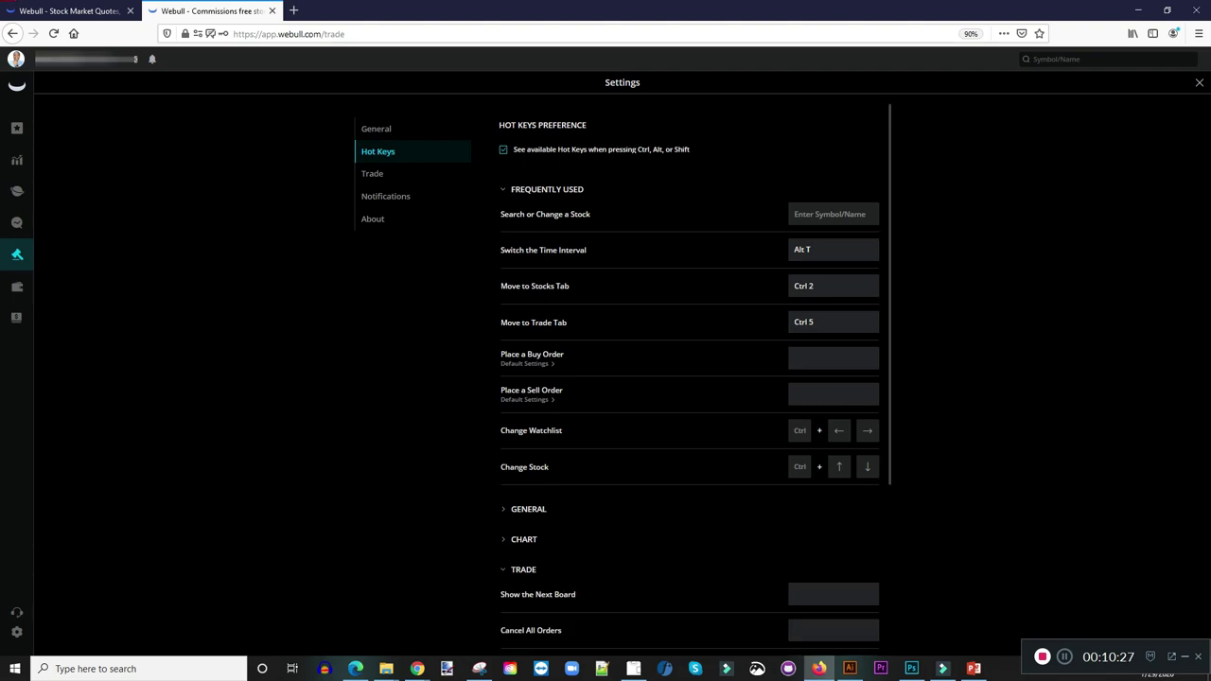
scroll(694, 378, down, 2)
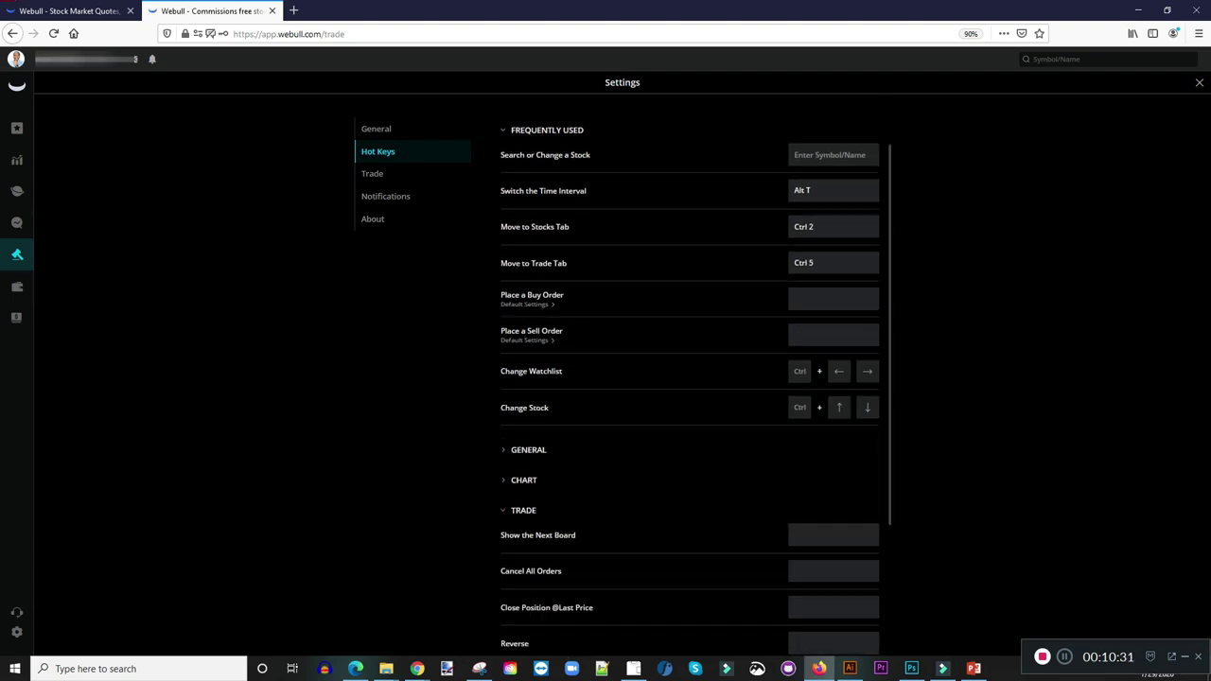
scroll(689, 378, down, 4)
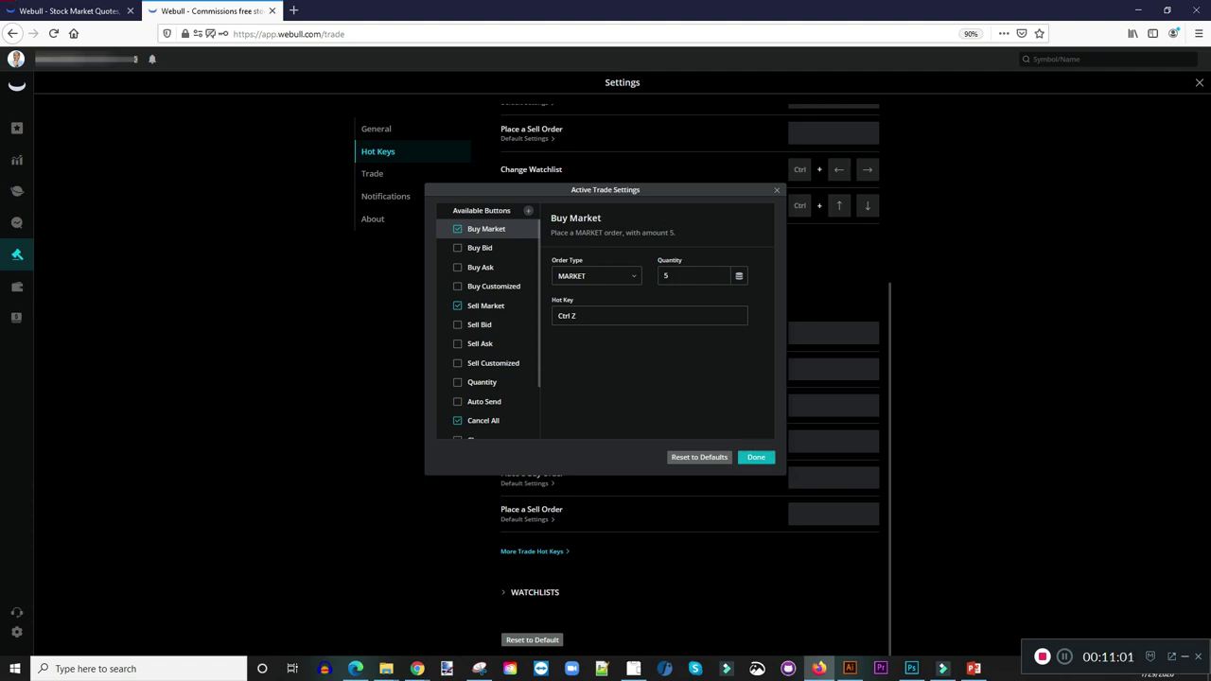
click(793, 477)
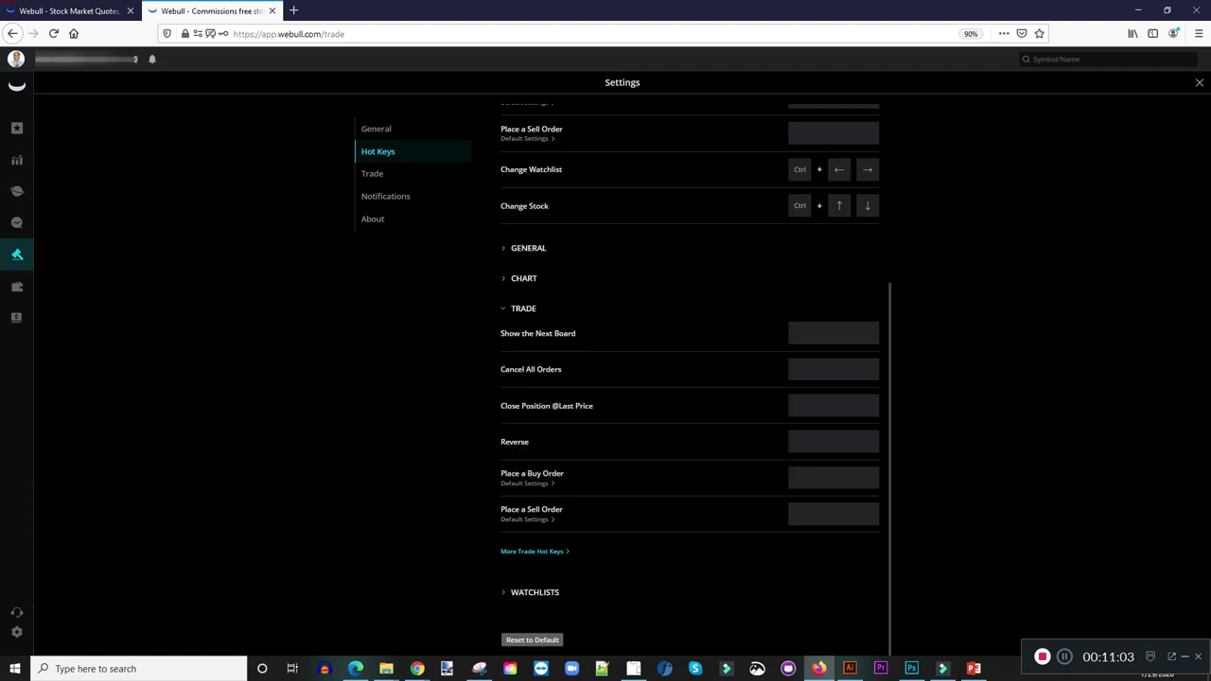
key(Escape)
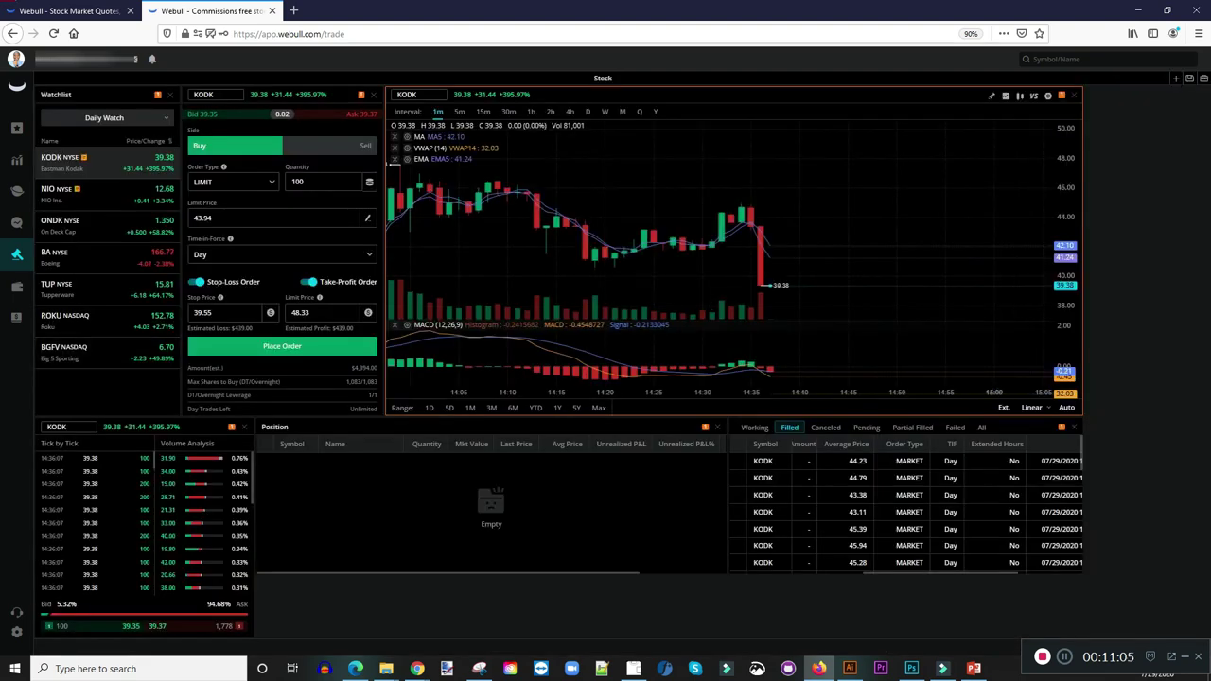